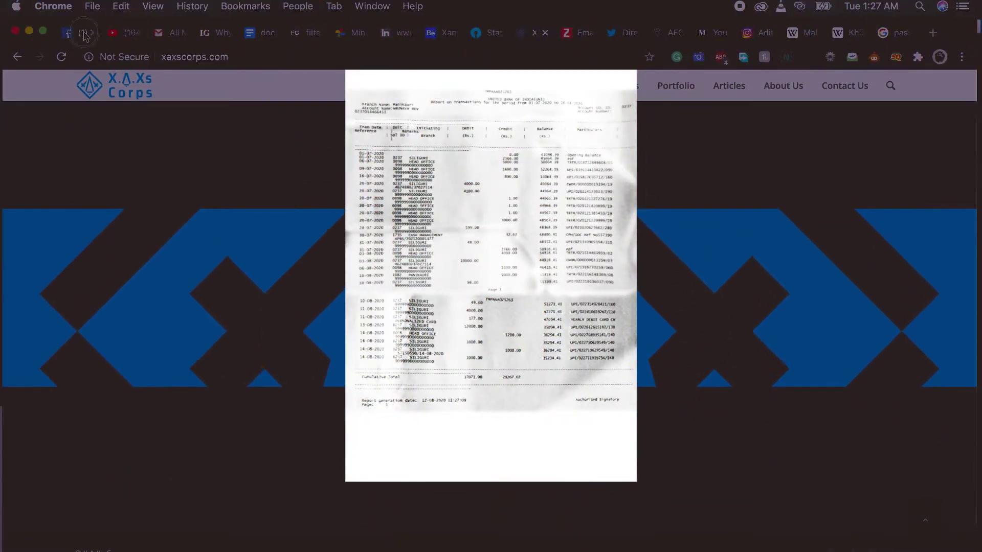
# Step: Scroll through the studio's Facebook, YouTube and Behance tabs, ending on its Instagram profile
pyautogui.press('super+1')
pyautogui.scroll(-10, 745, 277)
pyautogui.scroll(-5, 745, 277)
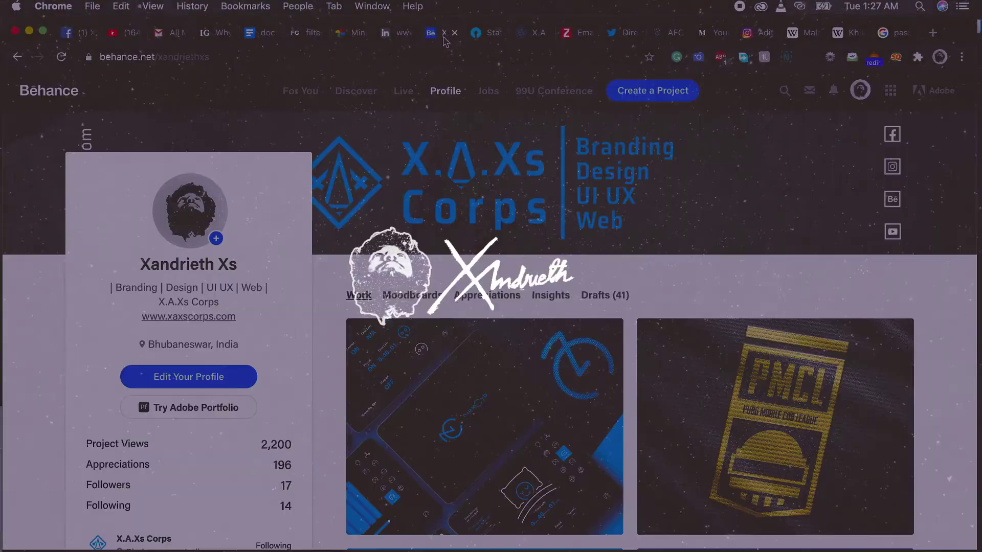
pyautogui.scroll(-15, 318, 219)
pyautogui.scroll(-10, 314, 213)
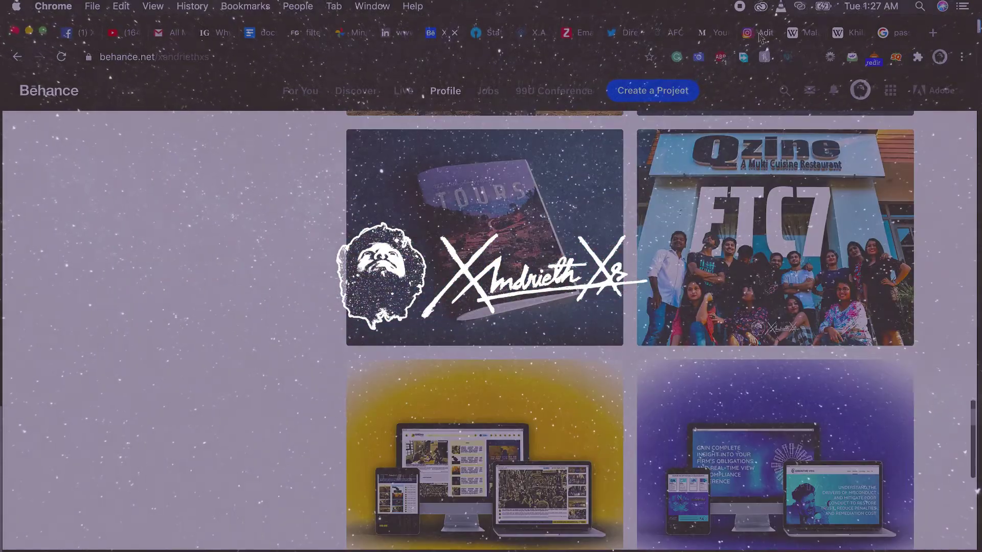
pyautogui.click(751, 32)
pyautogui.scroll(-15, 914, 256)
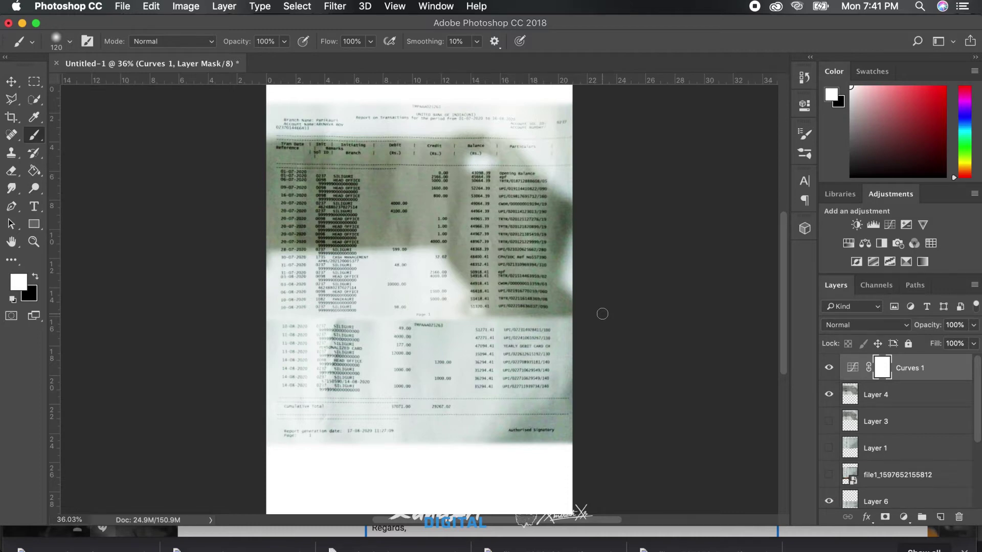
pyautogui.scroll(4, 602, 313)
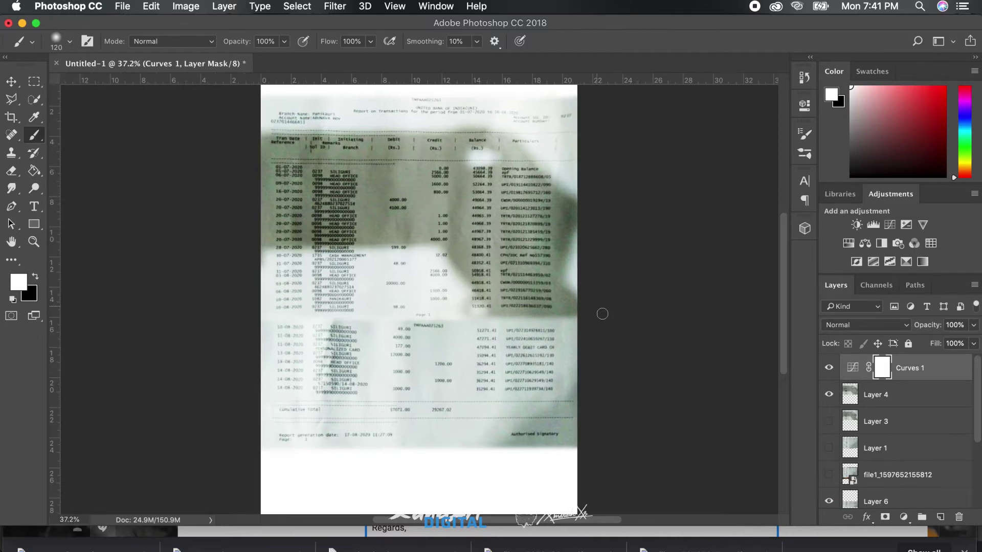
pyautogui.scroll(6, 602, 313)
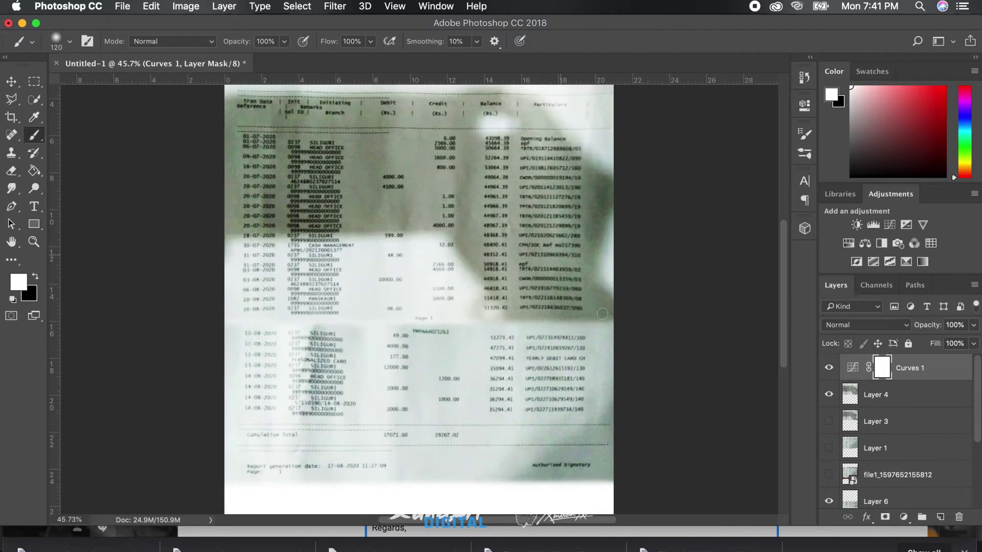
pyautogui.scroll(3, 602, 314)
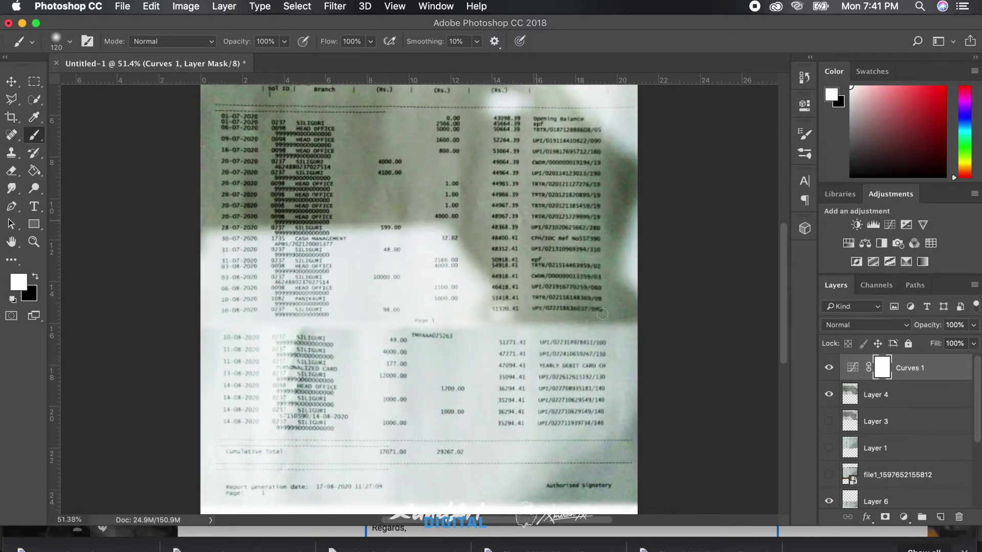
pyautogui.scroll(1, 602, 313)
pyautogui.scroll(1, 602, 314)
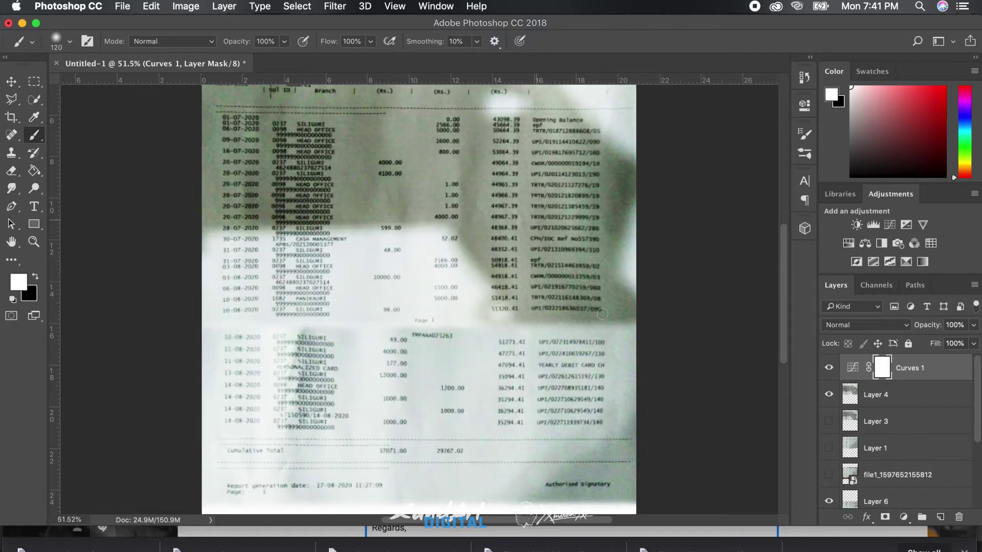
pyautogui.scroll(-1, 601, 314)
pyautogui.scroll(-1, 602, 313)
pyautogui.scroll(2, 602, 314)
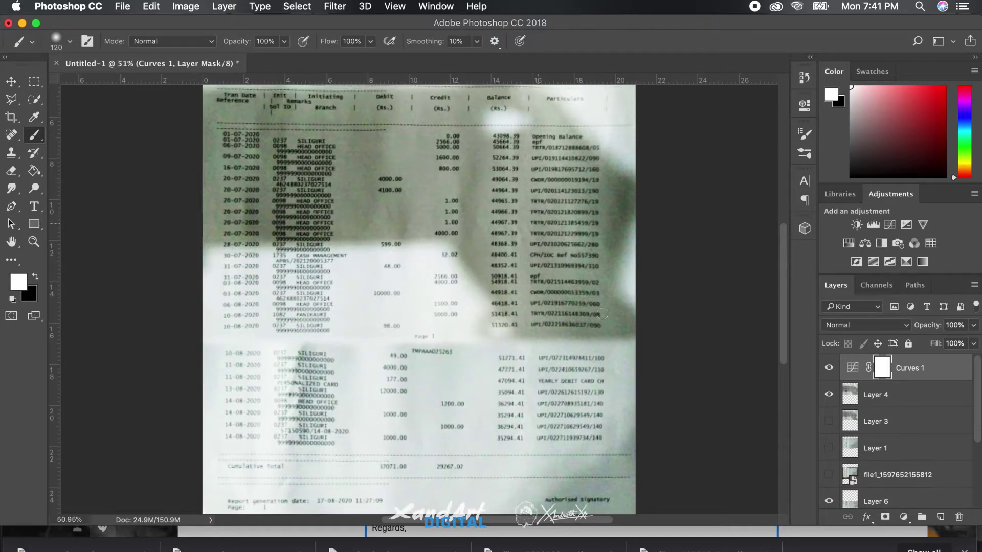
pyautogui.scroll(1, 602, 313)
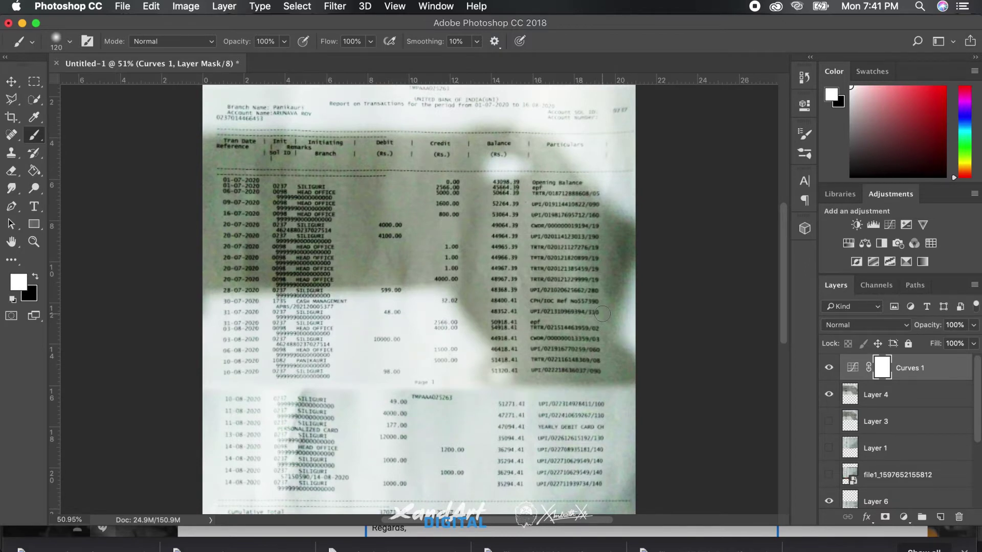
pyautogui.scroll(-1, 602, 313)
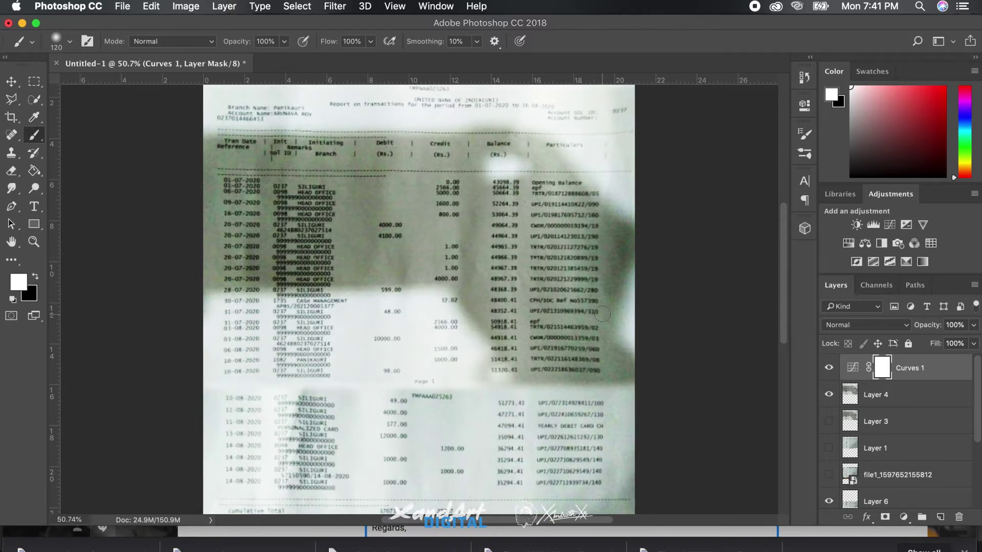
pyautogui.scroll(-1, 602, 314)
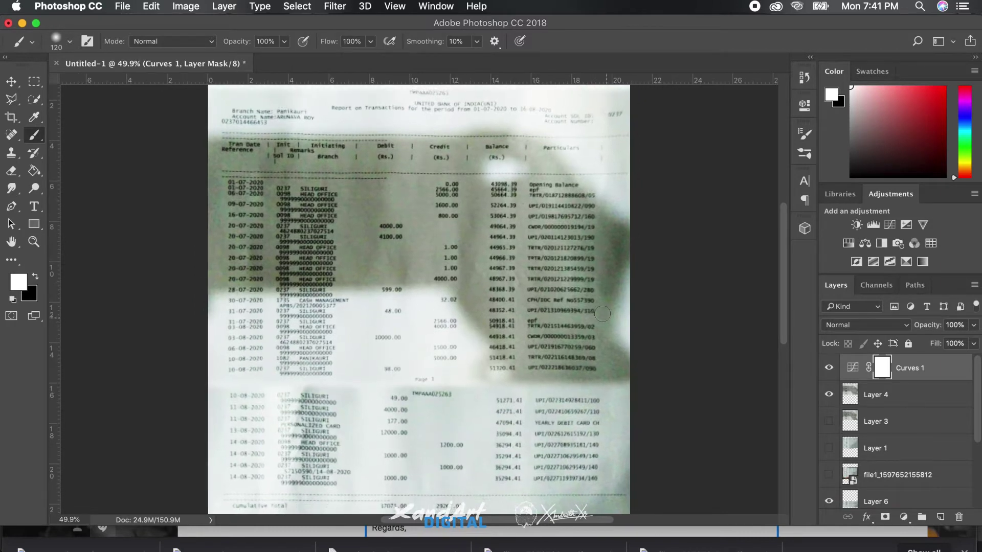
pyautogui.scroll(-1, 602, 313)
pyautogui.scroll(-1, 602, 314)
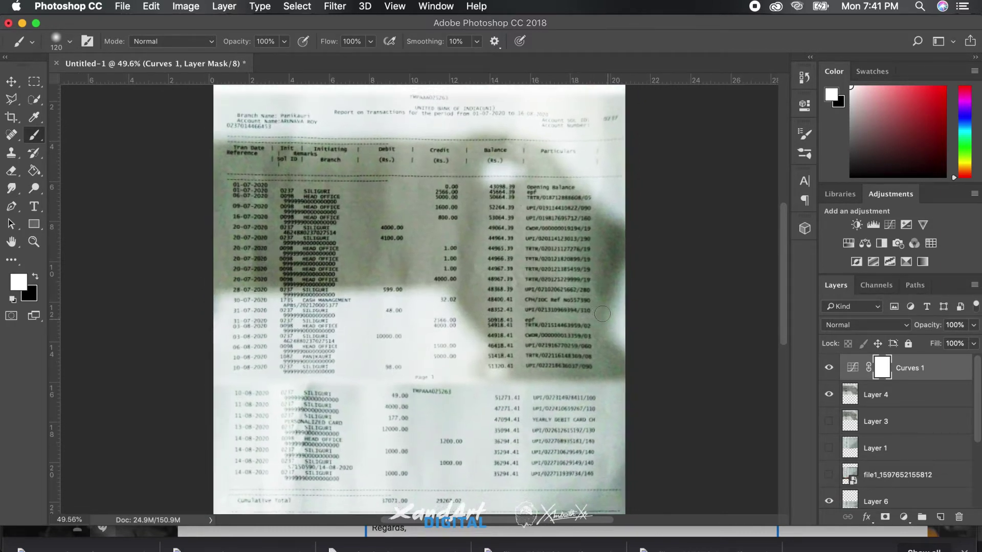
pyautogui.scroll(-1, 602, 313)
pyautogui.scroll(-1, 602, 314)
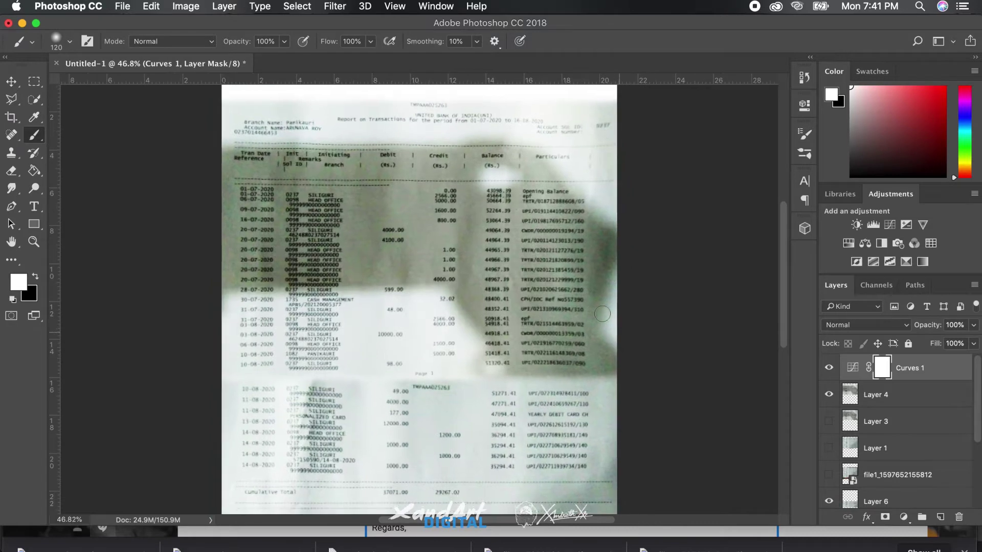
pyautogui.scroll(-2, 602, 314)
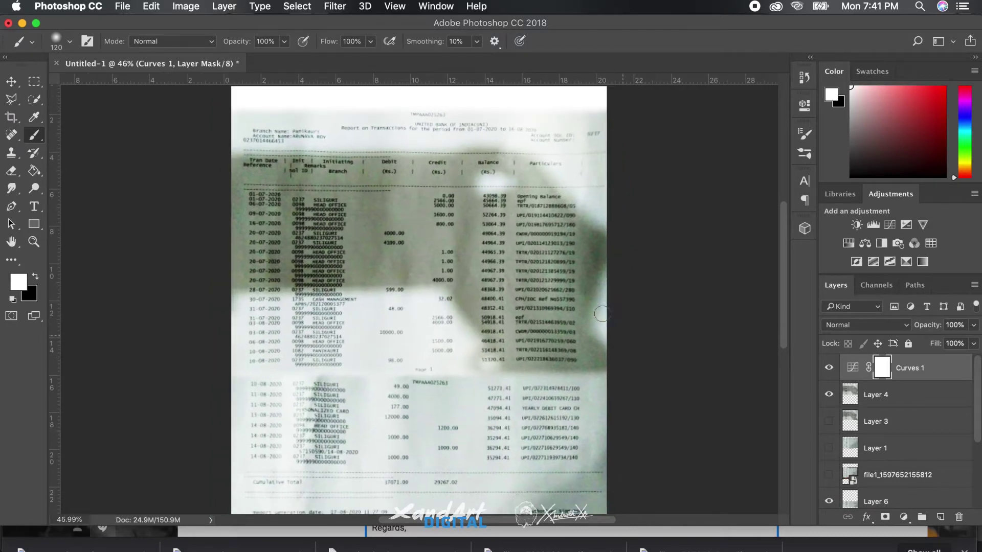
pyautogui.scroll(-2, 602, 313)
pyautogui.scroll(-2, 602, 313)
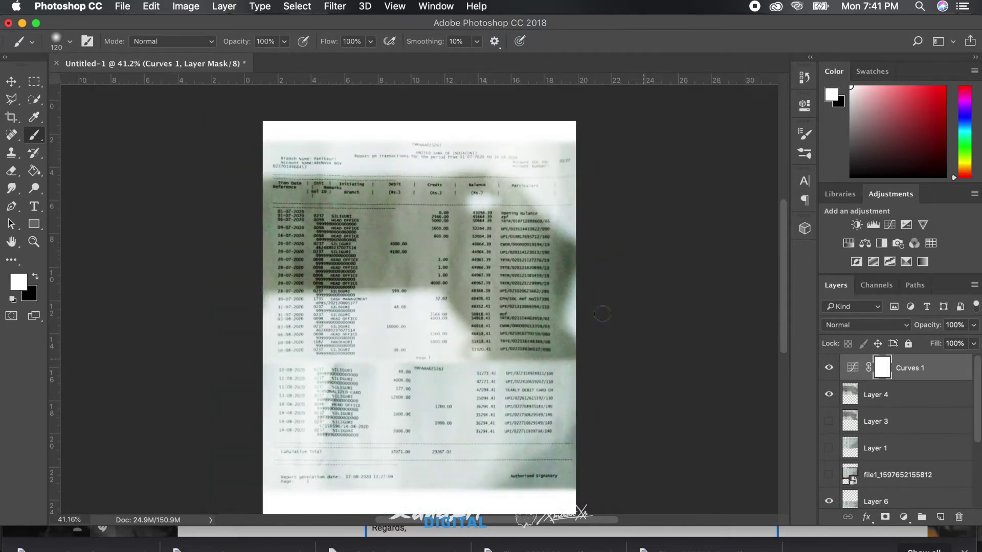
pyautogui.scroll(1, 601, 313)
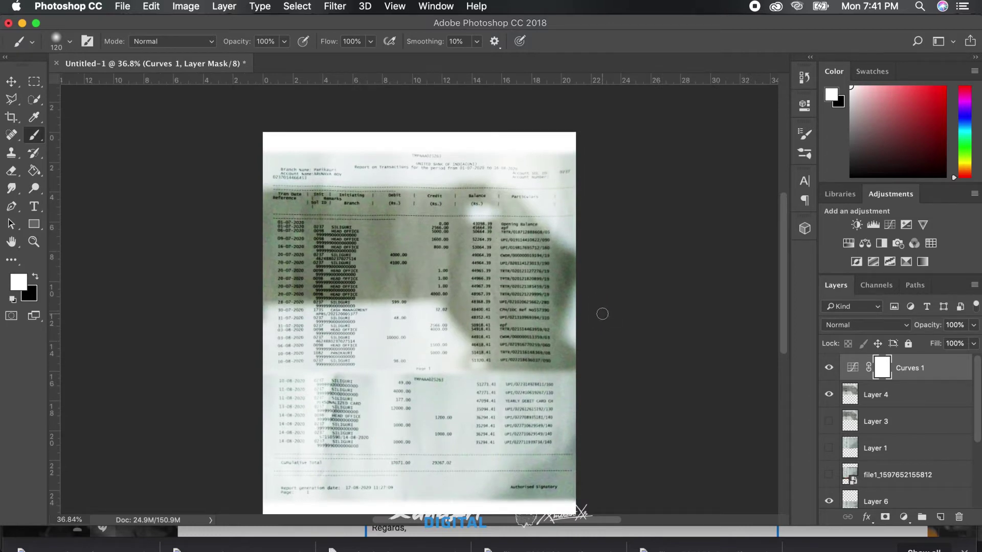
pyautogui.scroll(-1, 601, 313)
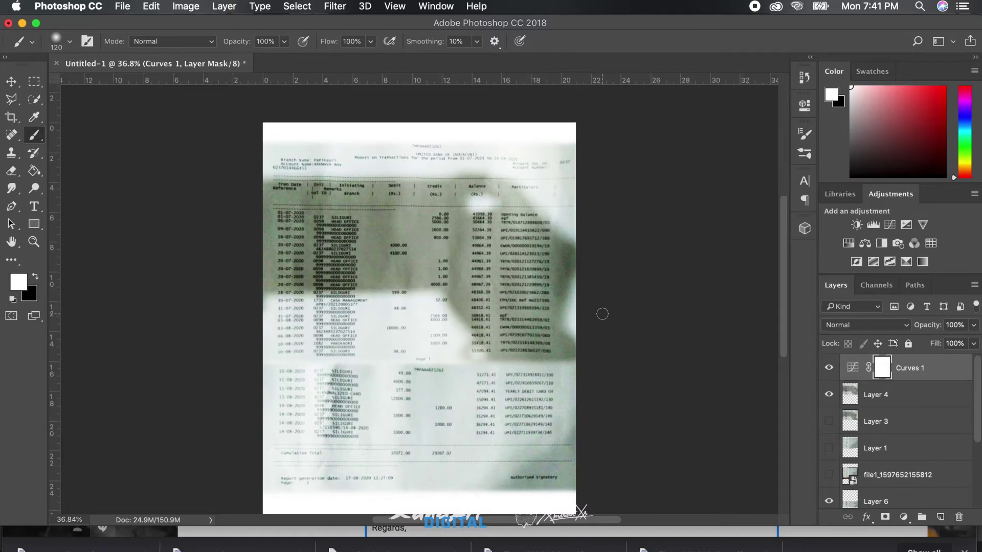
pyautogui.scroll(-1, 602, 314)
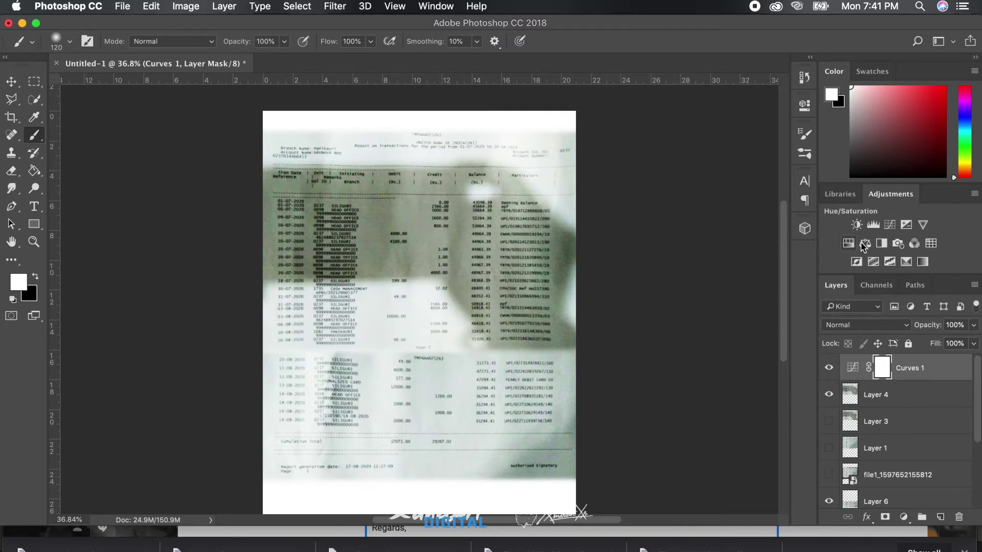
# Step: Create a Curves 2 adjustment layer from the Adjustments panel's Curves icon
pyautogui.click(890, 229)
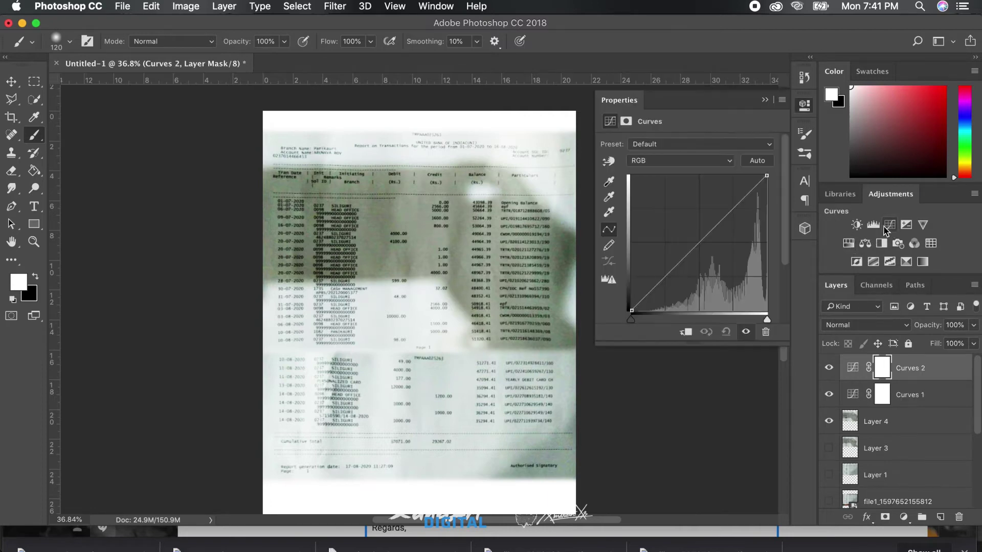
# Step: Raise the Curves 2 midtones to brighten the whole statement
pyautogui.moveTo(708, 235); pyautogui.dragTo(690, 223)
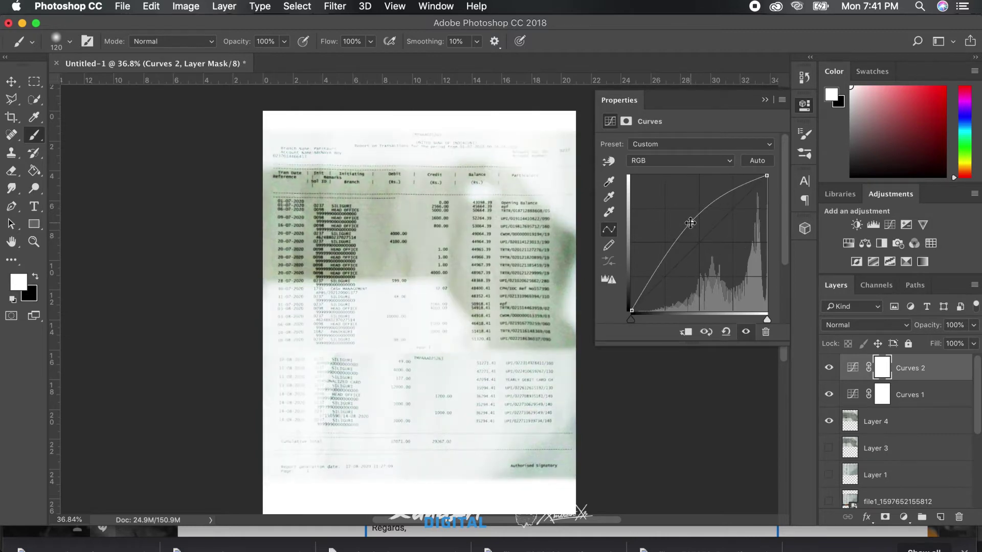
pyautogui.click(805, 105)
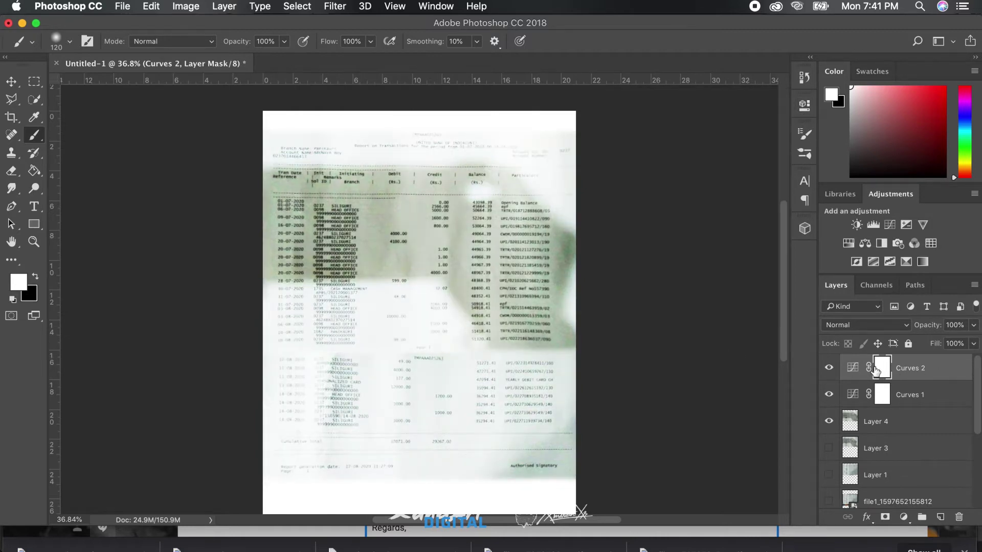
pyautogui.press('v')
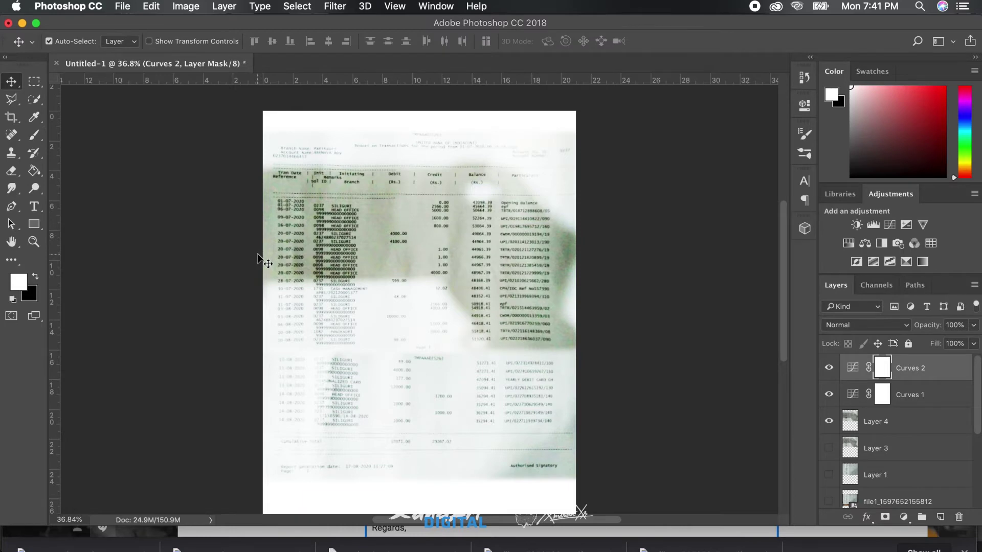
# Step: Select the Brush, zoom in on the table, and set white as the painting colour
pyautogui.press('b')
pyautogui.scroll(5, 293, 184)
pyautogui.press('x')
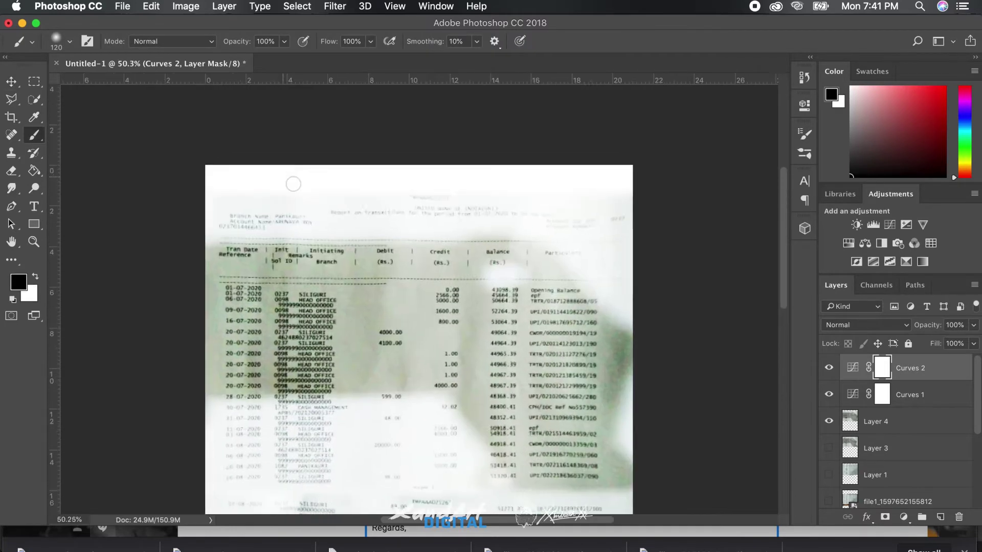
pyautogui.scroll(2, 293, 184)
pyautogui.press('x')
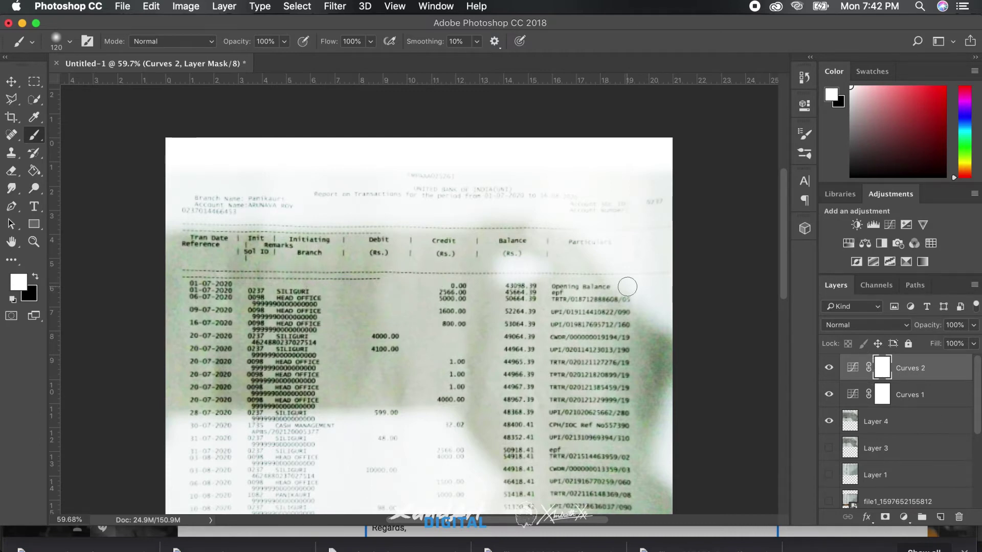
# Step: Invert the Curves 2 mask to black and paint white over the shadowed table rows
pyautogui.press('x')
pyautogui.moveTo(433, 292); pyautogui.dragTo(302, 317)
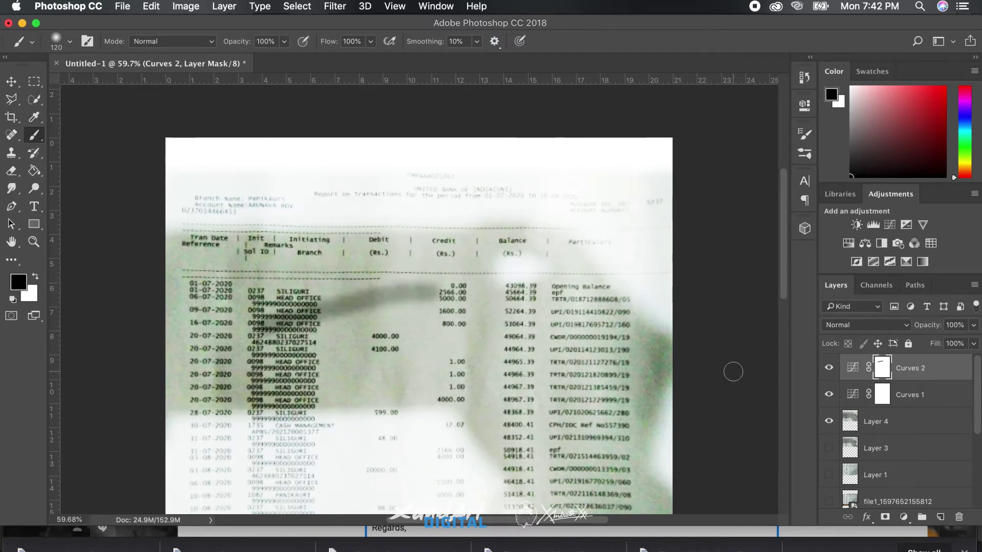
pyautogui.hotkey('ctrl', 'i')
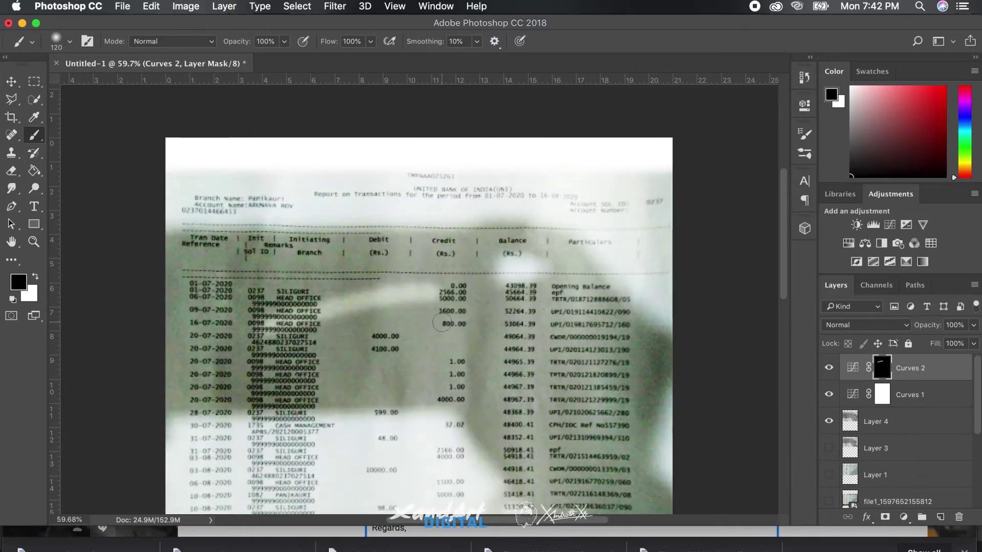
pyautogui.press('x')
pyautogui.moveTo(415, 303)
pyautogui.mouseDown()
pyautogui.moveTo(318, 318)
pyautogui.moveTo(169, 377)
pyautogui.moveTo(205, 408)
pyautogui.moveTo(470, 409)
pyautogui.moveTo(484, 454)
pyautogui.moveTo(517, 475)
pyautogui.moveTo(637, 477)
pyautogui.moveTo(648, 320)
pyautogui.moveTo(623, 267)
pyautogui.moveTo(570, 208)
pyautogui.moveTo(453, 190)
pyautogui.moveTo(145, 193)
pyautogui.moveTo(454, 191)
pyautogui.mouseUp()
# Step: Reveal brightening around the Balance header, fill the enclosed gap white, and smooth the edge near 4000.00
pyautogui.scroll(-2, 461, 409)
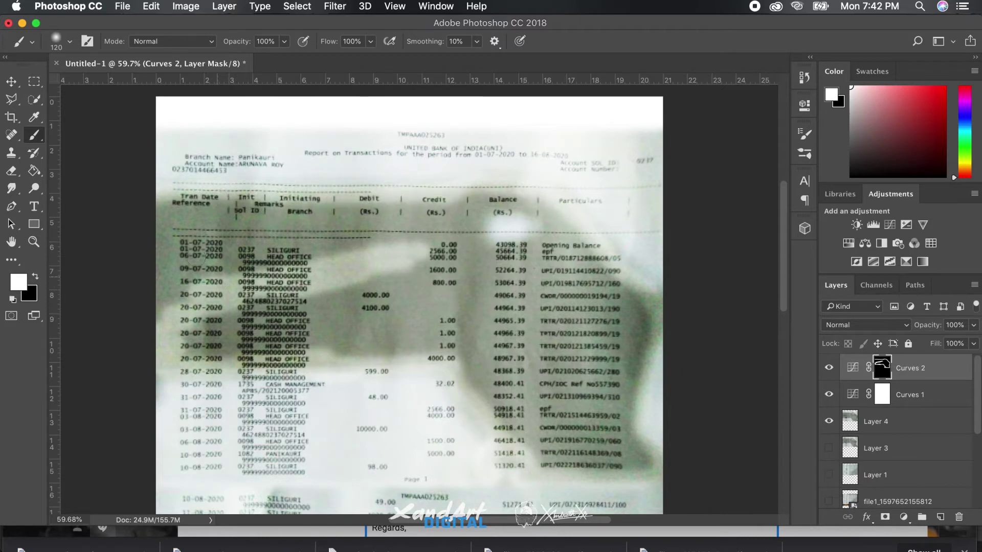
pyautogui.moveTo(464, 228)
pyautogui.mouseDown()
pyautogui.moveTo(493, 243)
pyautogui.moveTo(538, 243)
pyautogui.moveTo(532, 214)
pyautogui.moveTo(498, 209)
pyautogui.moveTo(476, 240)
pyautogui.mouseUp()
pyautogui.press('g')
pyautogui.click(431, 319)
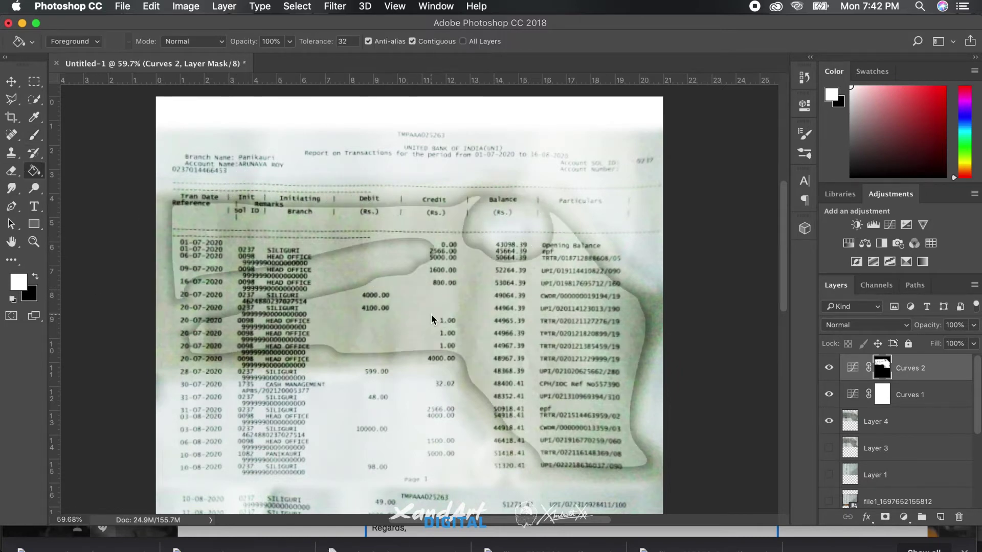
pyautogui.press('b')
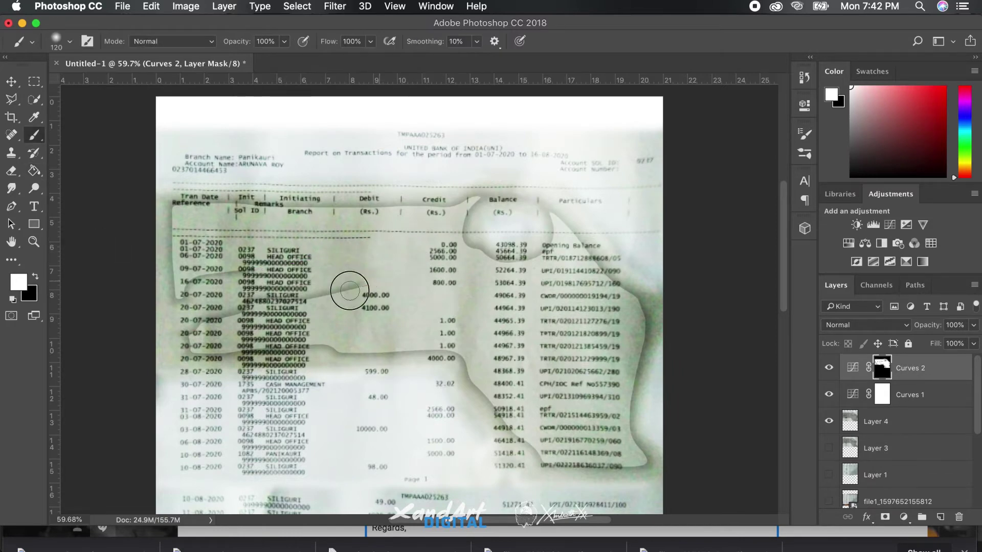
pyautogui.moveTo(349, 291)
pyautogui.mouseDown()
pyautogui.moveTo(169, 342)
pyautogui.moveTo(344, 344)
pyautogui.moveTo(465, 361)
pyautogui.moveTo(535, 452)
pyautogui.moveTo(583, 474)
pyautogui.moveTo(640, 458)
pyautogui.moveTo(643, 321)
pyautogui.moveTo(567, 225)
pyautogui.moveTo(466, 254)
pyautogui.moveTo(480, 209)
pyautogui.moveTo(175, 207)
pyautogui.moveTo(176, 306)
pyautogui.moveTo(231, 265)
pyautogui.moveTo(176, 208)
pyautogui.moveTo(513, 194)
pyautogui.moveTo(642, 282)
pyautogui.moveTo(562, 206)
pyautogui.moveTo(591, 331)
pyautogui.mouseUp()
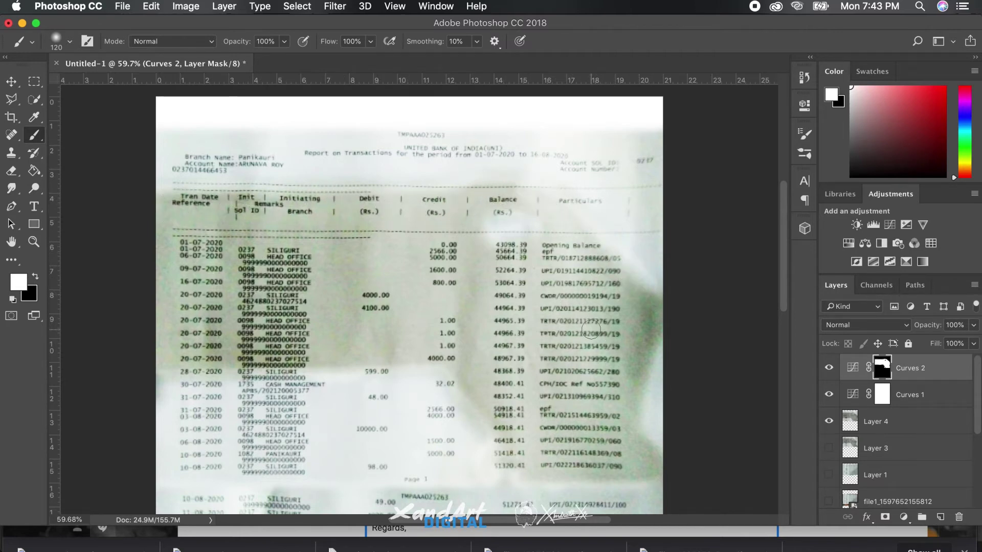
# Step: Zoom out and lighten the shading around Authorised Signatory on the mask
pyautogui.press('super+minus')
pyautogui.press('super+minus')
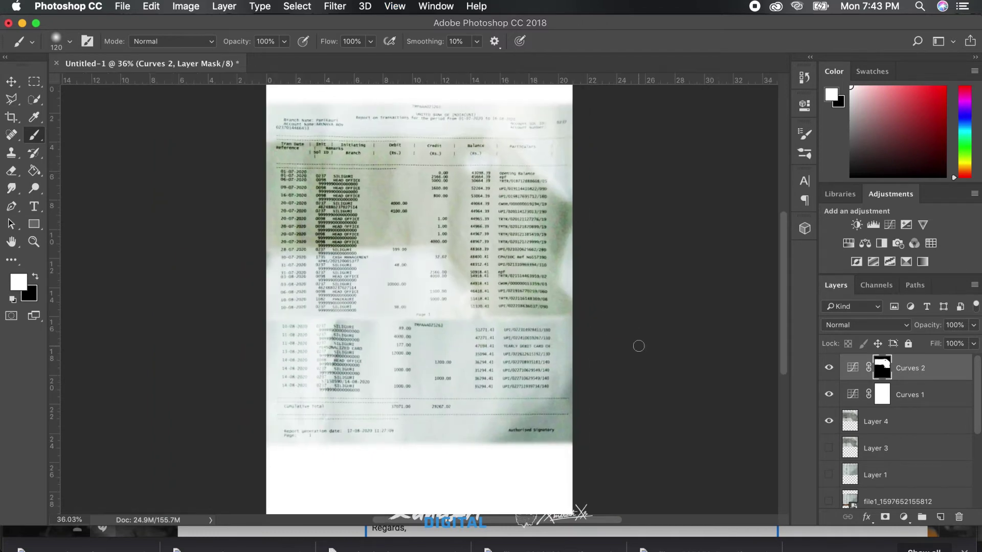
pyautogui.moveTo(565, 445)
pyautogui.mouseDown()
pyautogui.moveTo(585, 406)
pyautogui.moveTo(526, 417)
pyautogui.moveTo(567, 397)
pyautogui.moveTo(501, 418)
pyautogui.moveTo(568, 379)
pyautogui.moveTo(504, 408)
pyautogui.mouseUp()
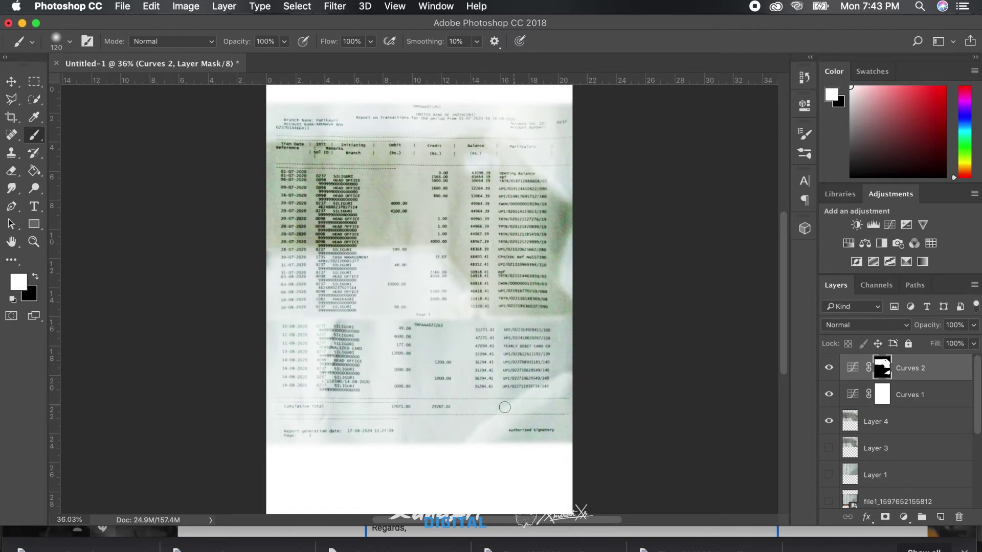
pyautogui.rightClick(505, 407)
pyautogui.press('Escape')
# Step: Finish masking and add a Hue/Saturation adjustment layer above Curves 2
pyautogui.press('g')
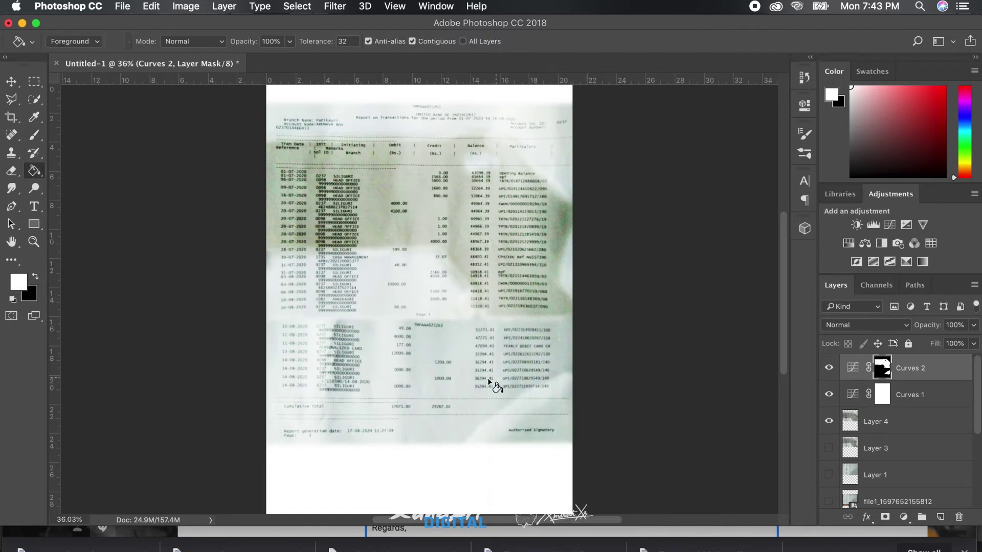
pyautogui.press('b')
pyautogui.press('x')
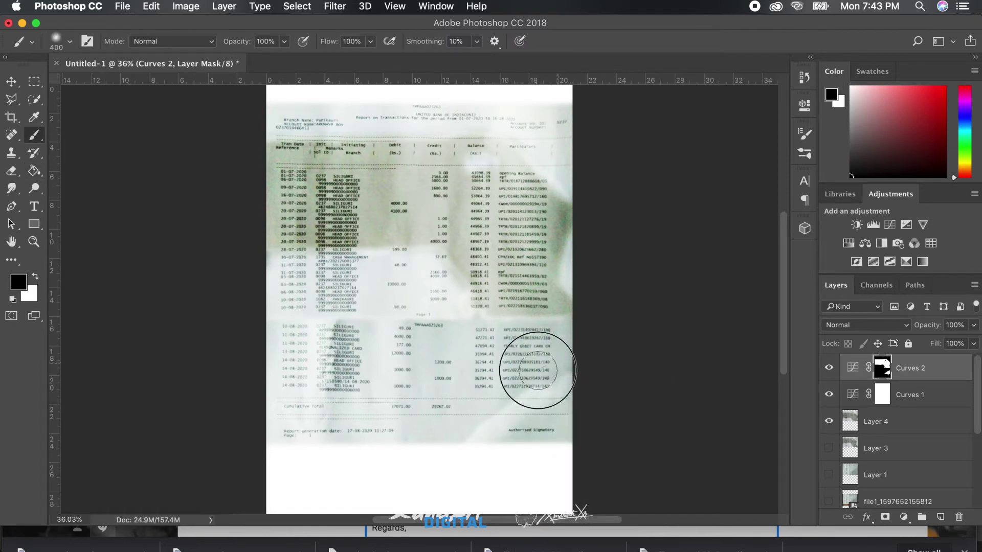
pyautogui.press('v')
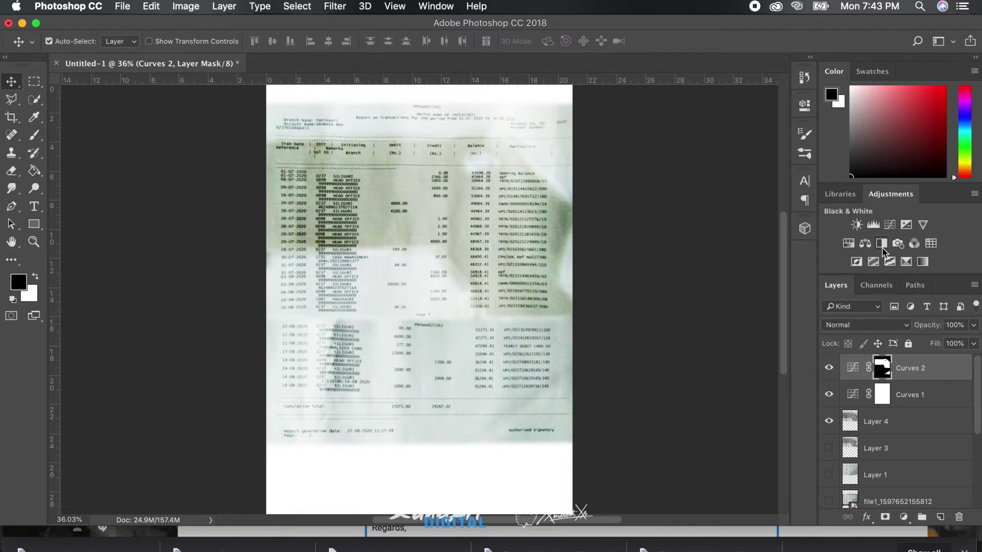
pyautogui.click(848, 243)
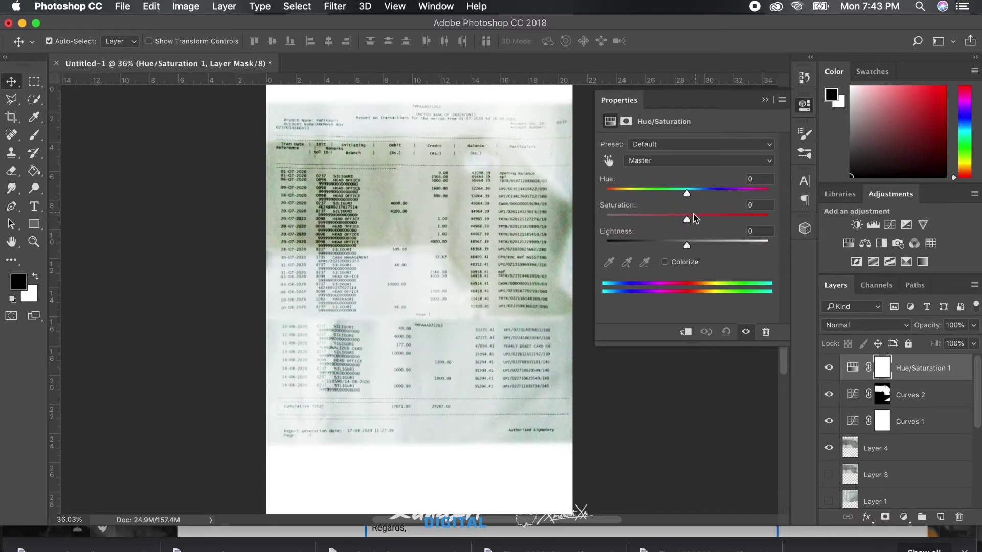
# Step: Set Saturation to -100 and Lightness to 16, then move Curves 1 above Curves 2
pyautogui.moveTo(688, 219); pyautogui.dragTo(561, 220)
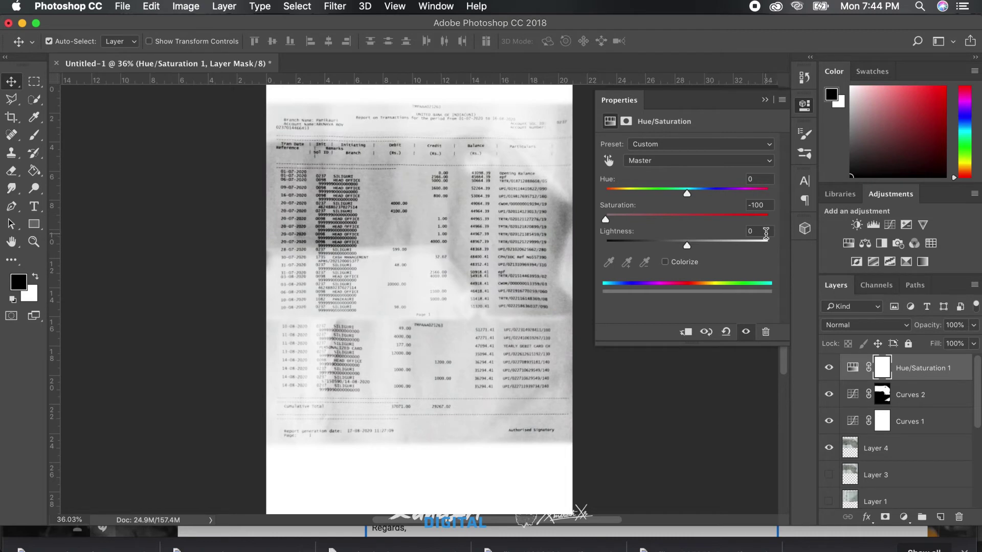
pyautogui.moveTo(765, 233); pyautogui.dragTo(706, 232)
pyautogui.write('16')
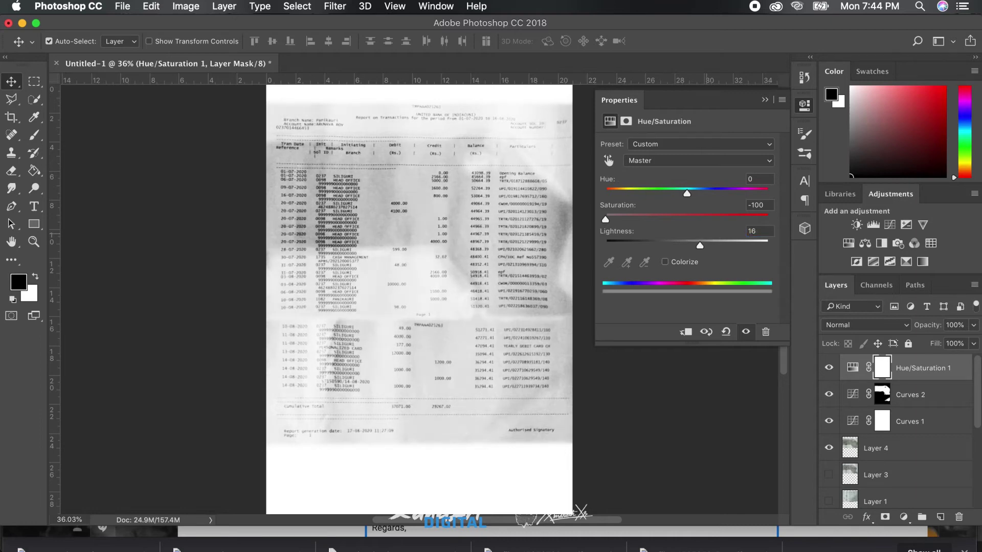
pyautogui.moveTo(854, 430); pyautogui.dragTo(900, 391)
# Step: Darken the text with the Curves 1 shadow point and raise its midtones
pyautogui.scroll(3, 470, 276)
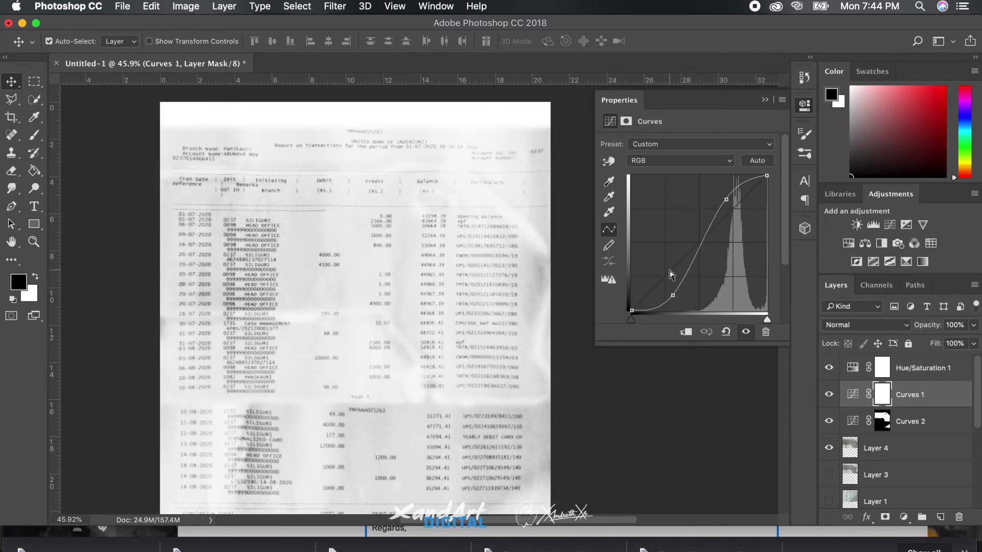
pyautogui.moveTo(673, 296); pyautogui.dragTo(691, 307)
pyautogui.scroll(-3, 499, 306)
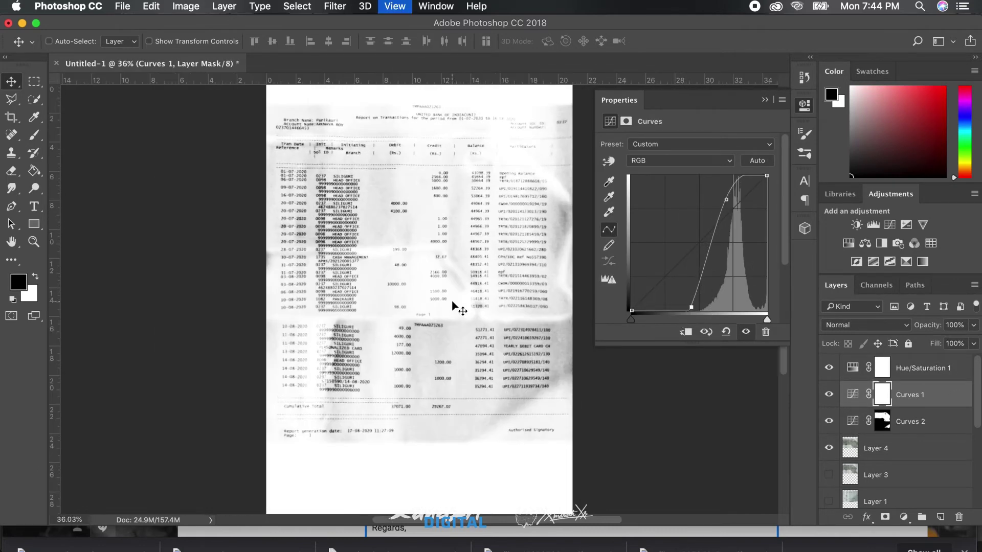
pyautogui.moveTo(726, 199)
pyautogui.mouseDown()
pyautogui.moveTo(731, 177)
pyautogui.moveTo(734, 191)
pyautogui.mouseUp()
# Step: Target the Curves 2 mask and touch it up around 599.00 and 48.00
pyautogui.click(804, 104)
pyautogui.click(910, 421)
pyautogui.press('b')
pyautogui.scroll(2, 419, 300)
pyautogui.rightClick(427, 237)
pyautogui.press('Escape')
pyautogui.click(393, 249)
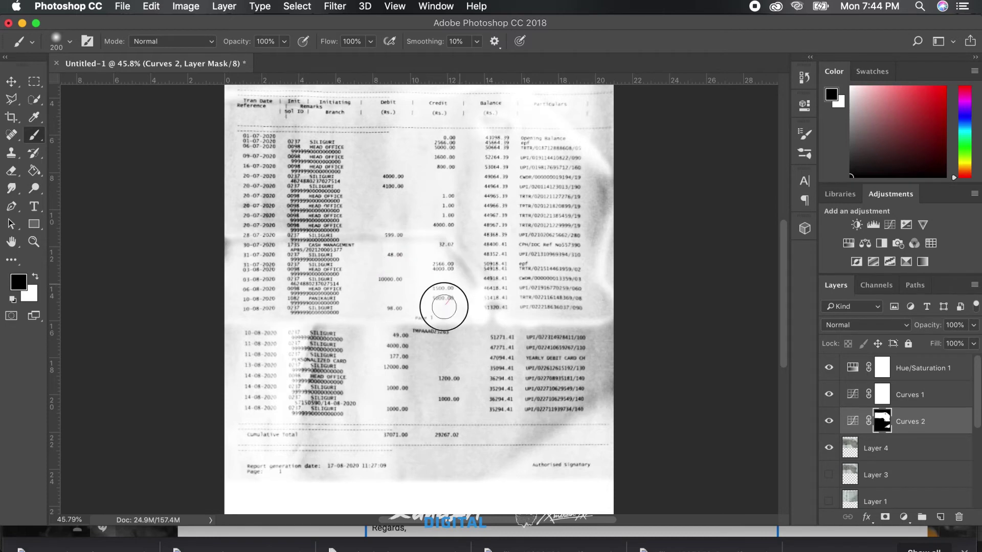
# Step: Repaint the SILIGURI column on the mask, fading then restoring its darkness
pyautogui.press('x')
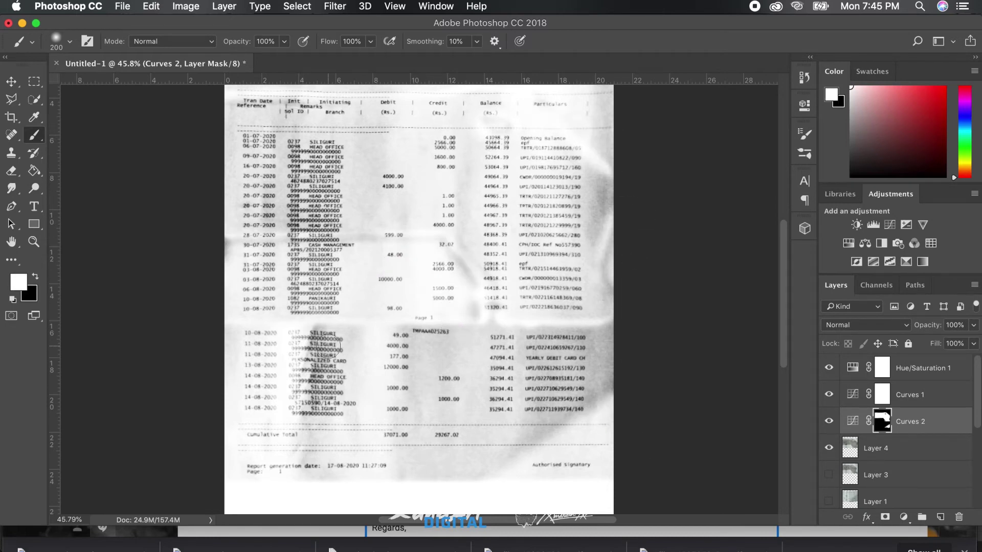
pyautogui.moveTo(315, 344); pyautogui.dragTo(316, 399)
pyautogui.press('x')
pyautogui.moveTo(301, 336); pyautogui.dragTo(313, 408)
pyautogui.press('v')
# Step: Fit the page in view and name the new layer group Content
pyautogui.press('super+0')
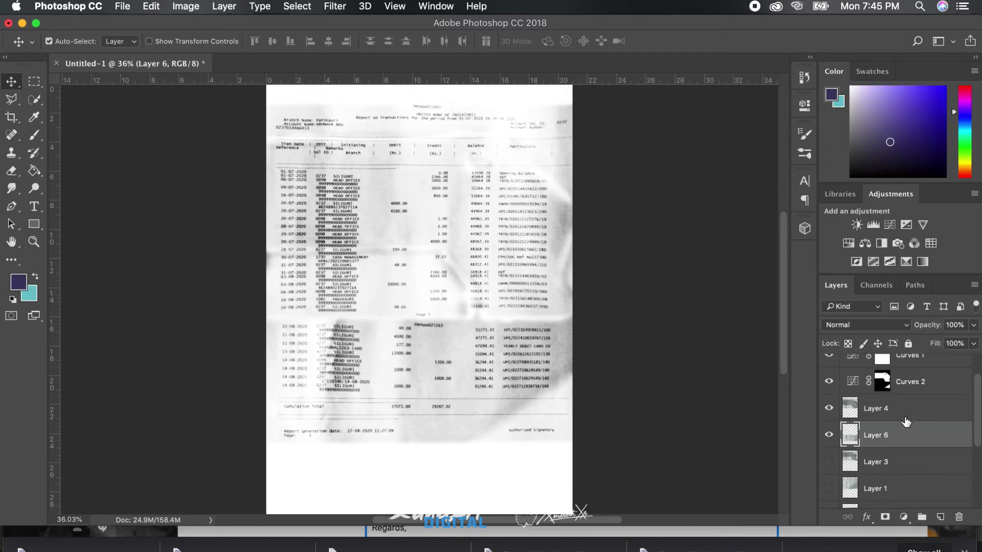
pyautogui.click(335, 6)
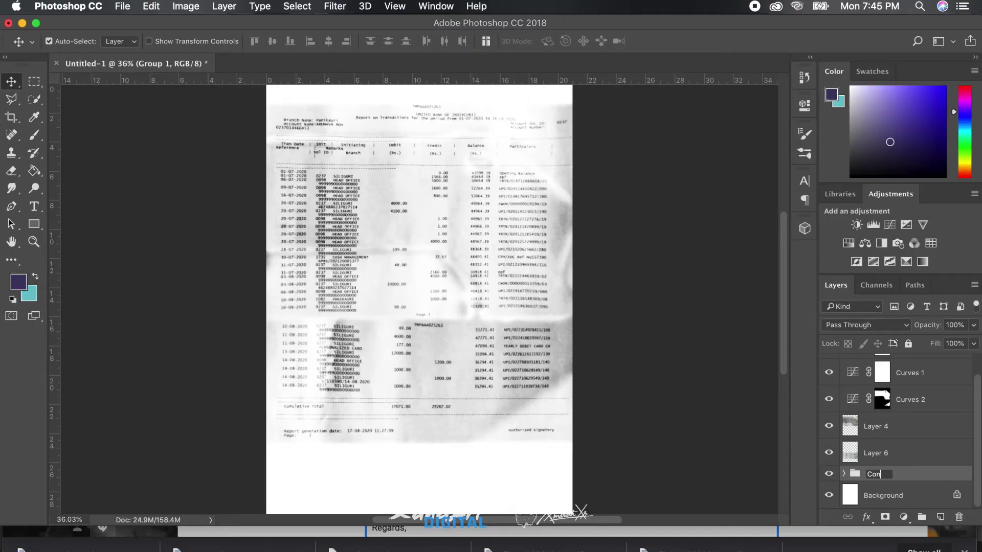
pyautogui.press('Return')
# Step: Select Layer 6 and open Filter > Sharpen > Shake Reduction
pyautogui.click(891, 456)
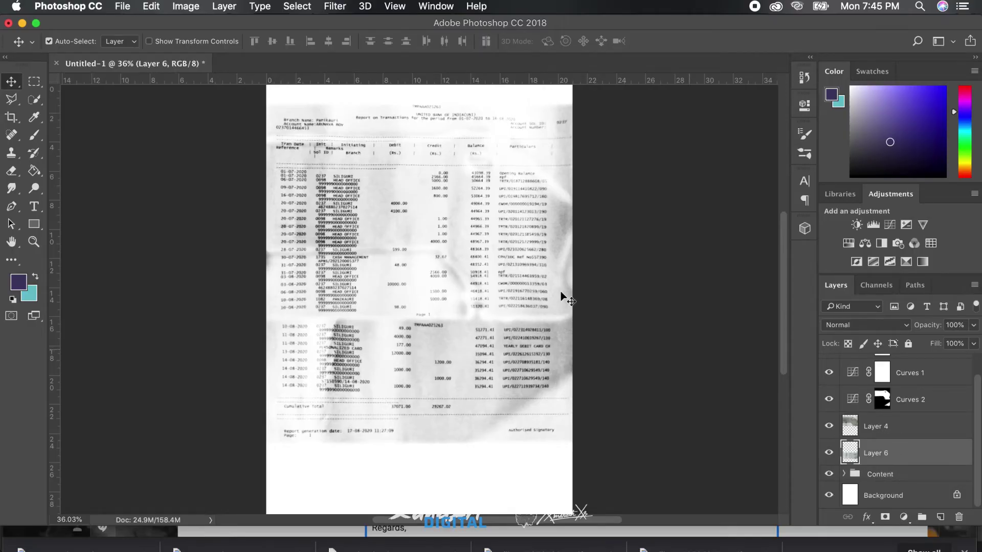
pyautogui.click(333, 6)
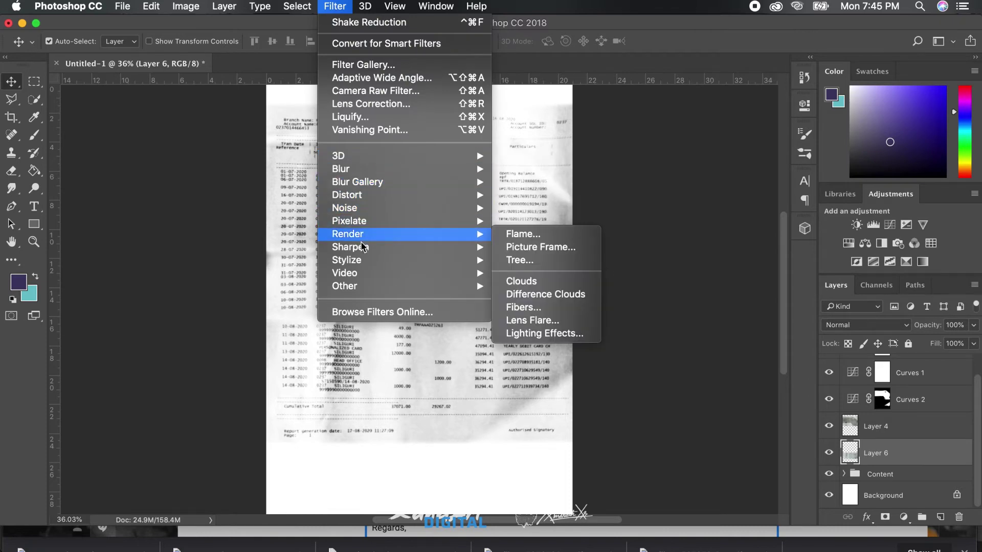
pyautogui.moveTo(465, 254)
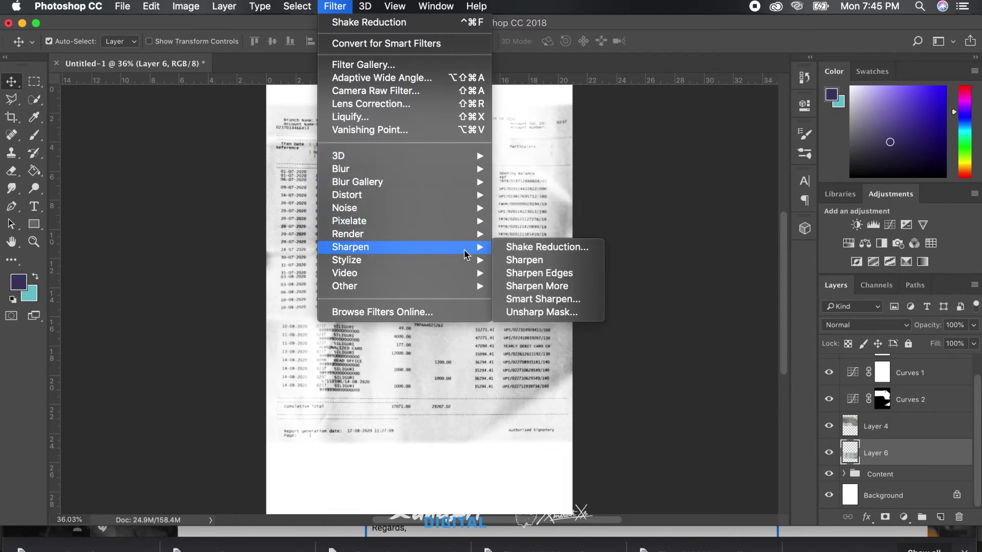
pyautogui.click(544, 250)
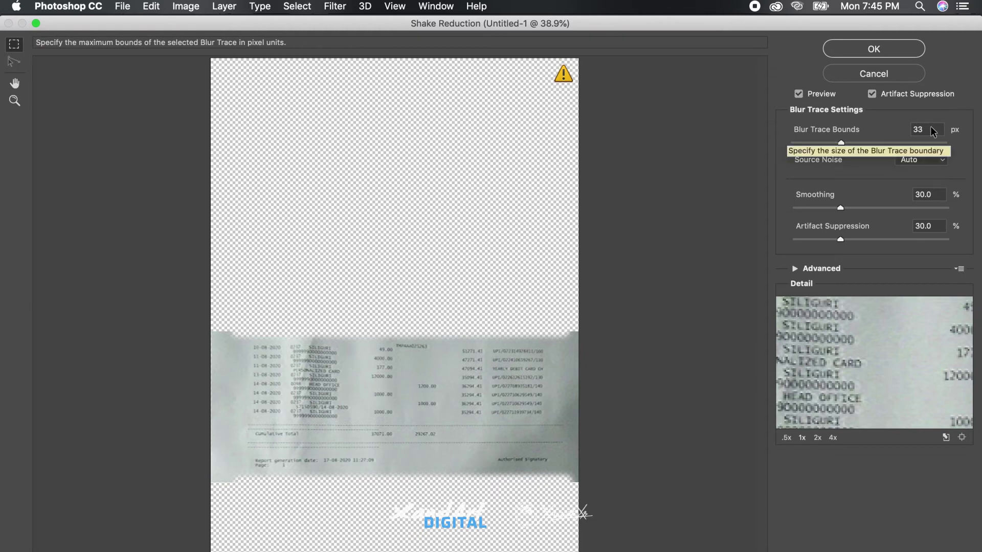
# Step: Enter Smoothing 20% and Artifact Suppression 41%, trying Blur Trace Bounds 32 then 20
pyautogui.click(931, 127)
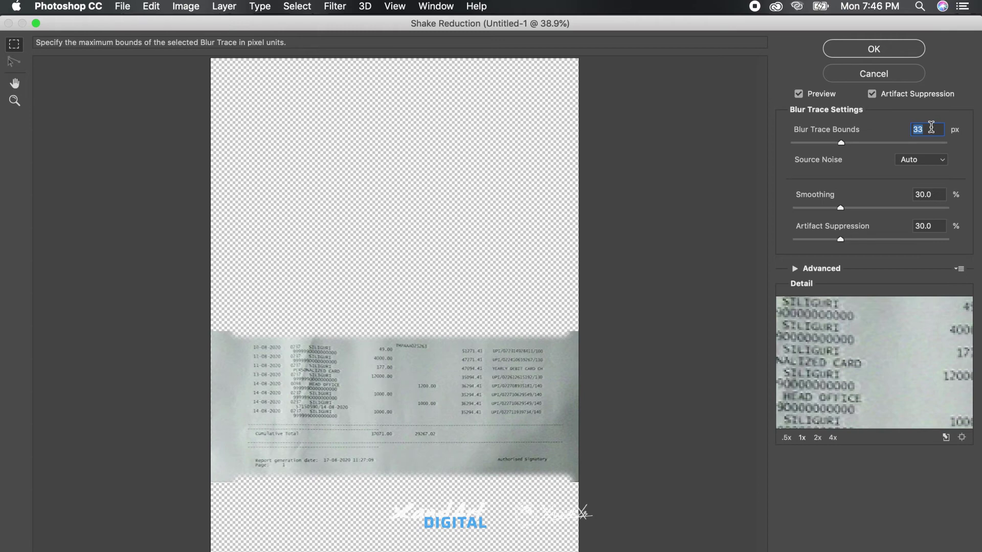
pyautogui.write('32')
pyautogui.press('Tab')
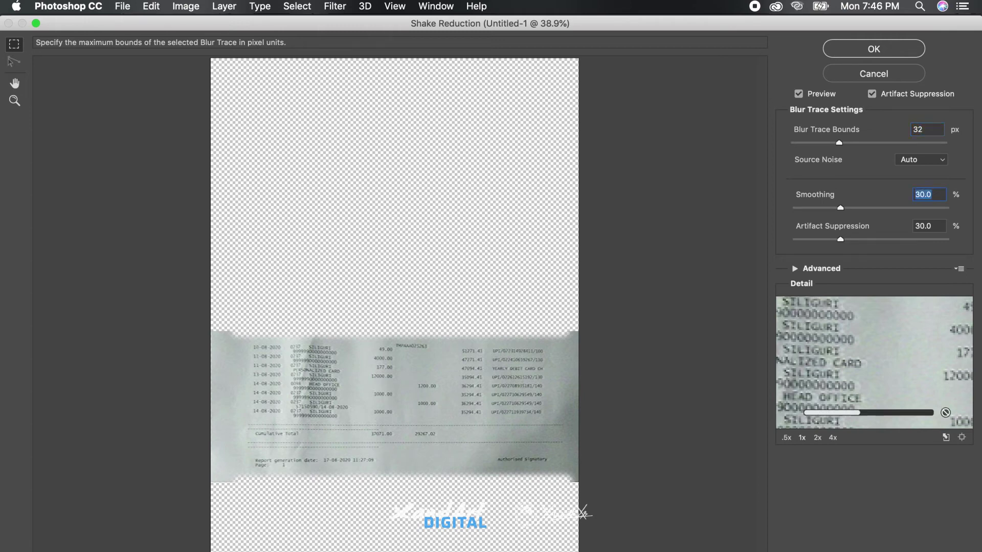
pyautogui.write('20')
pyautogui.press('Tab')
pyautogui.write('41')
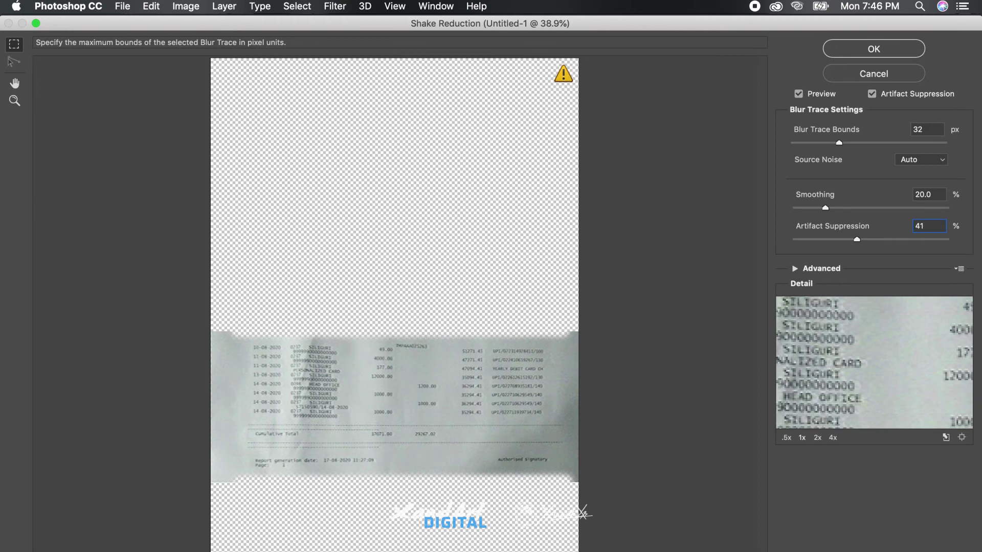
pyautogui.press('Tab')
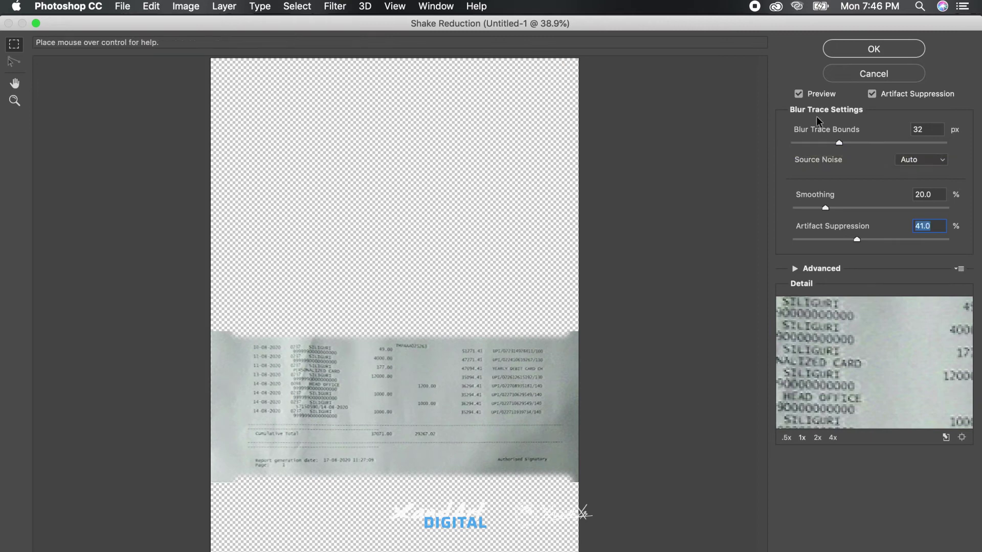
pyautogui.write('20')
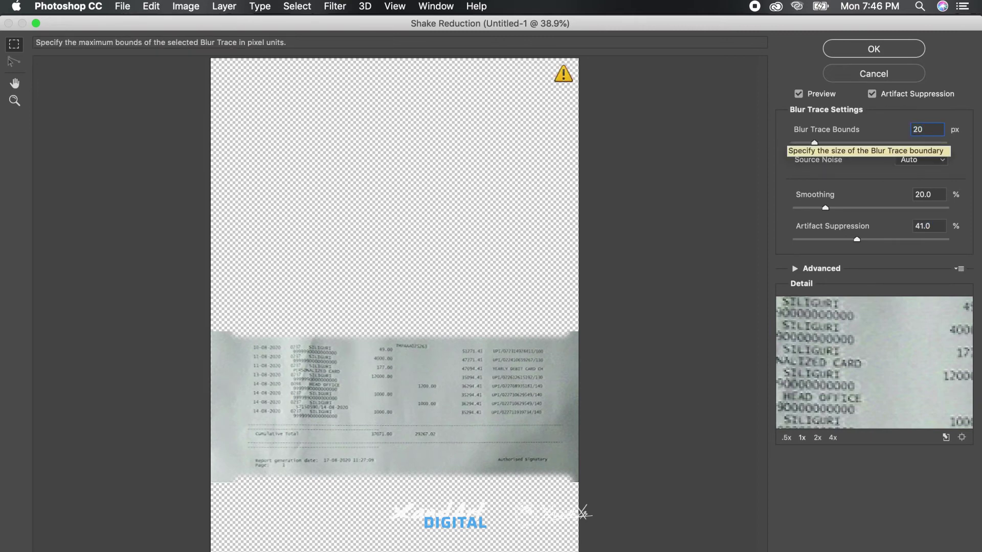
pyautogui.press('Tab')
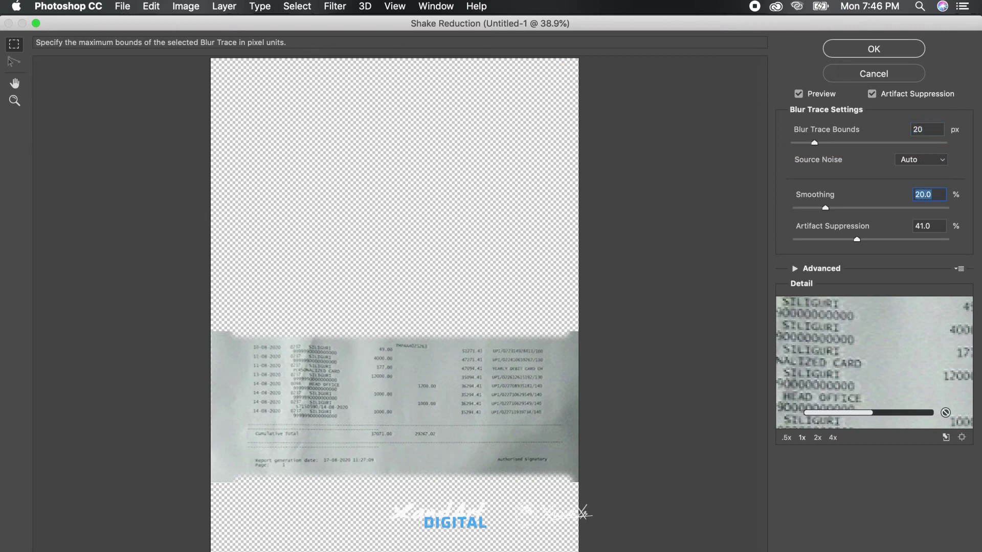
# Step: Try Blur Trace Bounds 41, settle on 36 px, and apply the filter
pyautogui.click(929, 128)
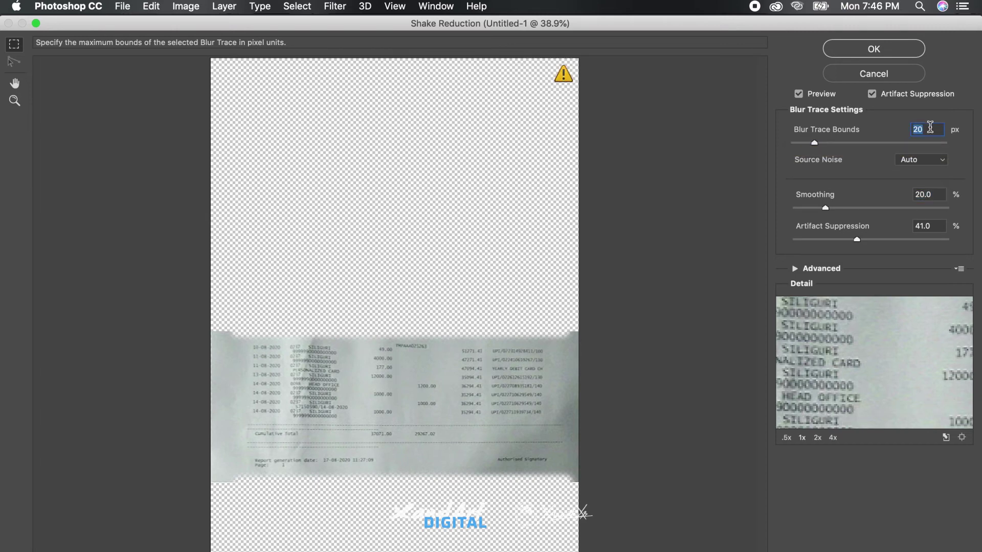
pyautogui.write('41')
pyautogui.press('Tab')
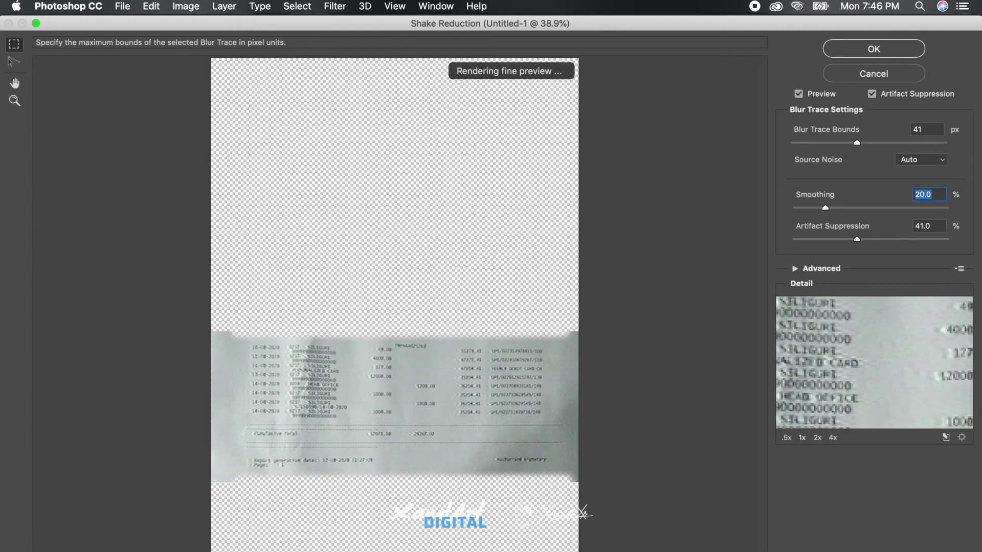
pyautogui.click(930, 127)
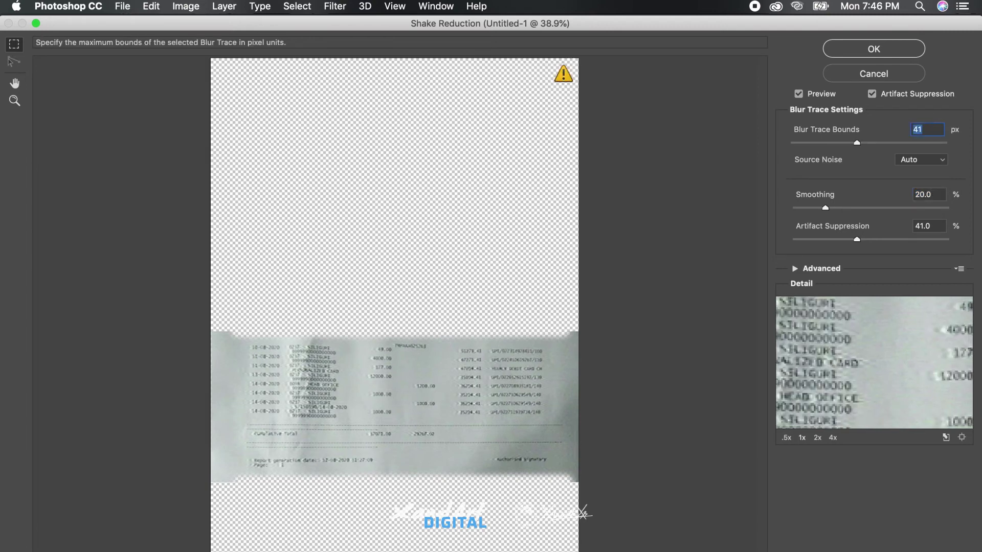
pyautogui.write('36')
pyautogui.press('Tab')
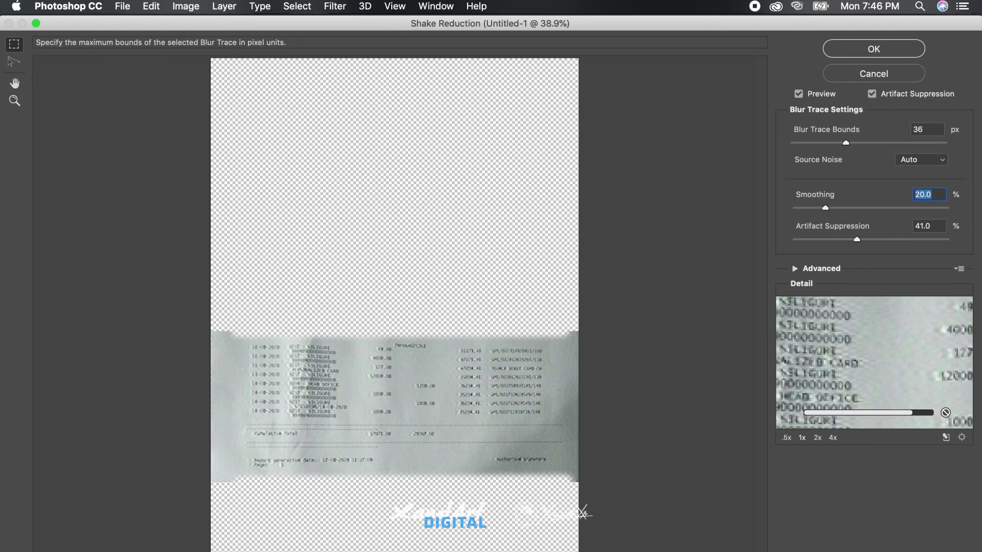
pyautogui.click(877, 49)
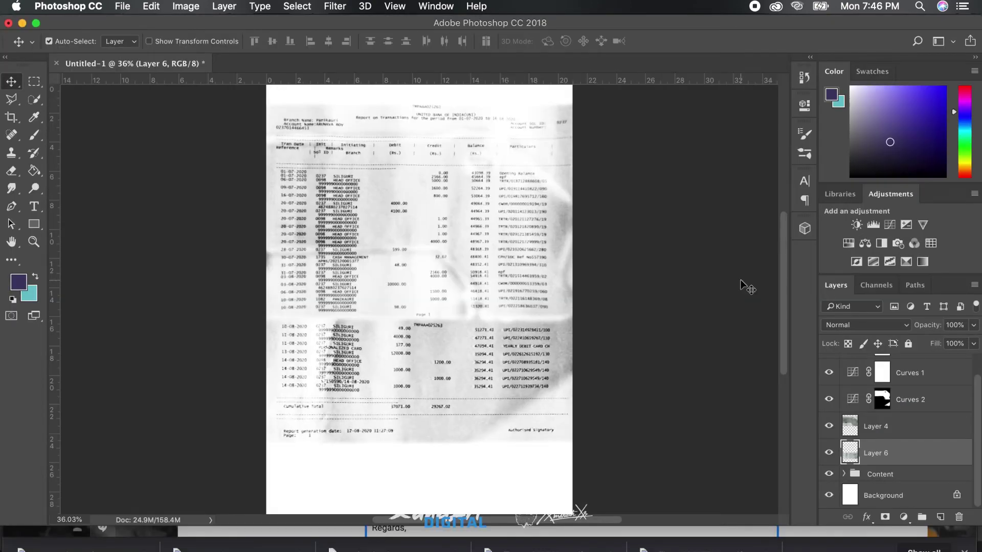
# Step: Open Filter > Sharpen > Shake Reduction for Layer 4
pyautogui.click(344, 10)
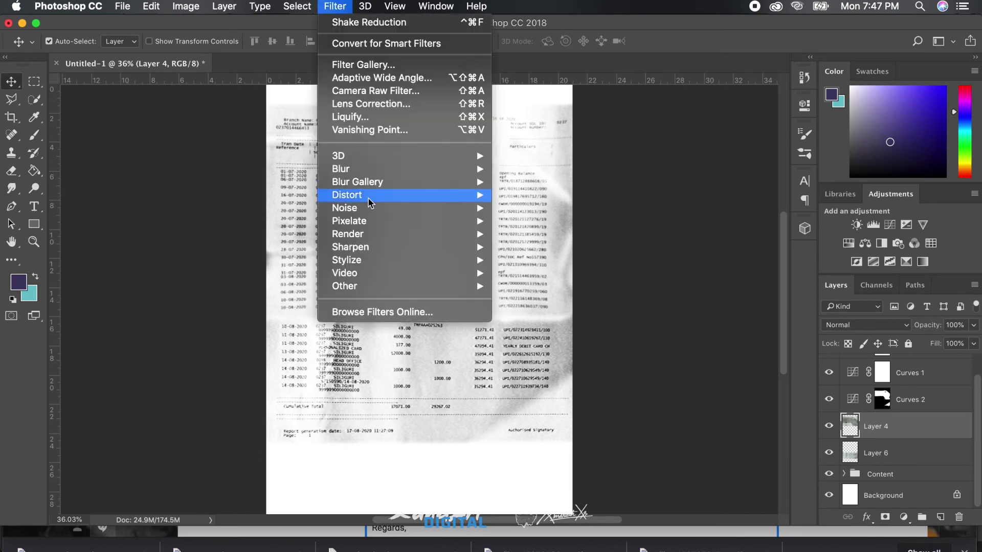
pyautogui.moveTo(375, 248)
pyautogui.click(558, 247)
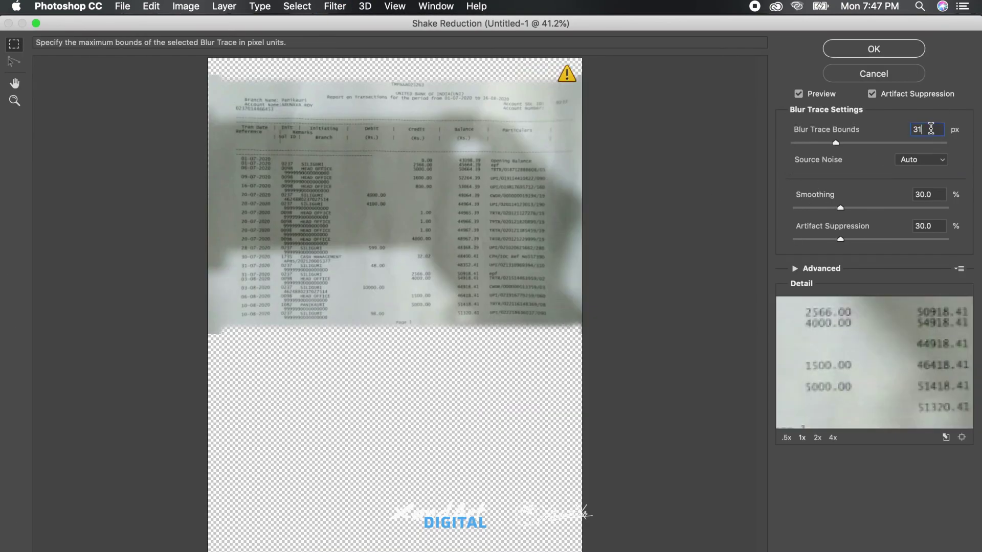
# Step: Enter Blur Trace Bounds 36, Smoothing 20 and Artifact Suppression 41, then apply
pyautogui.write('36')
pyautogui.press('Tab')
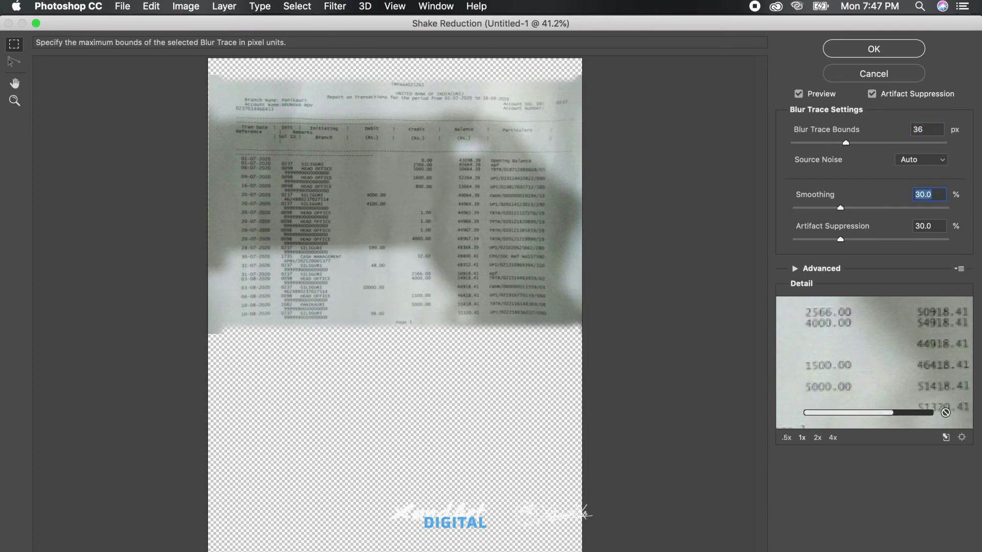
pyautogui.write('20')
pyautogui.press('Tab')
pyautogui.write('41')
pyautogui.press('Tab')
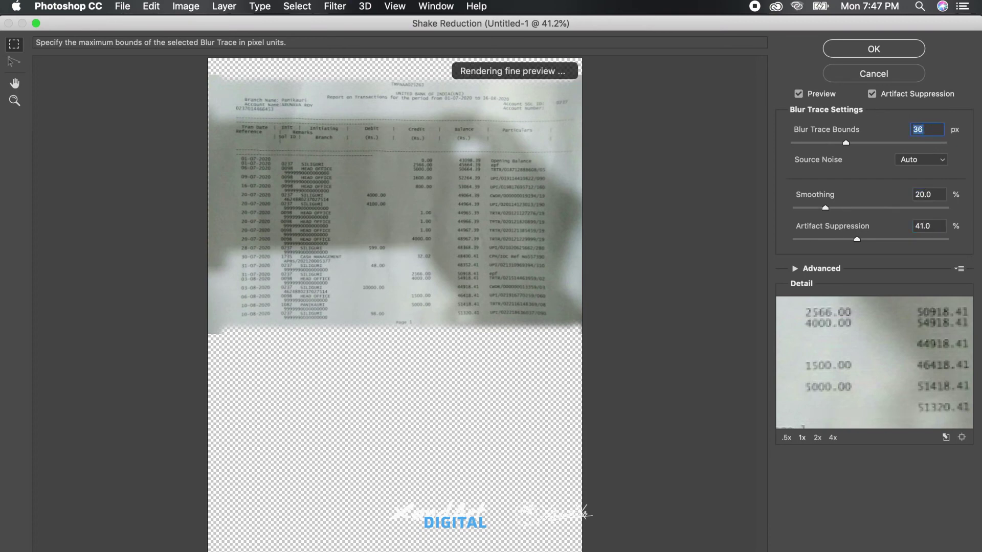
pyautogui.click(889, 49)
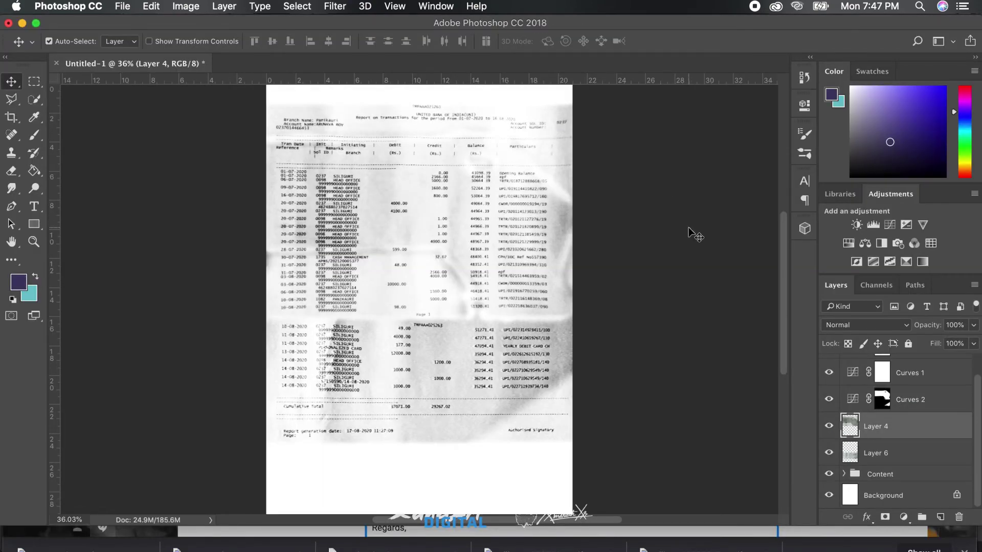
# Step: Bring up Save As, proposing Untitled-1.psd with layers in the assets folder
pyautogui.press('super+s')
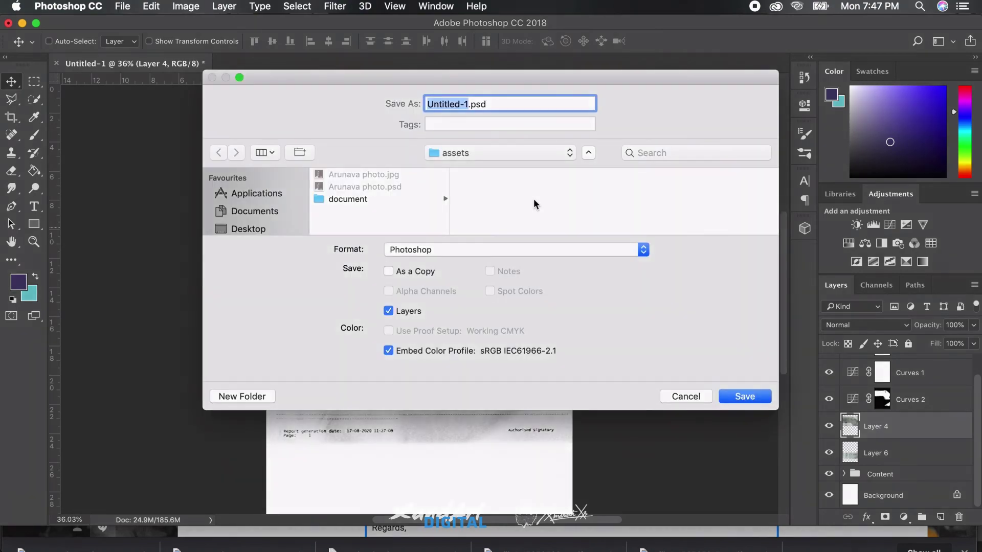